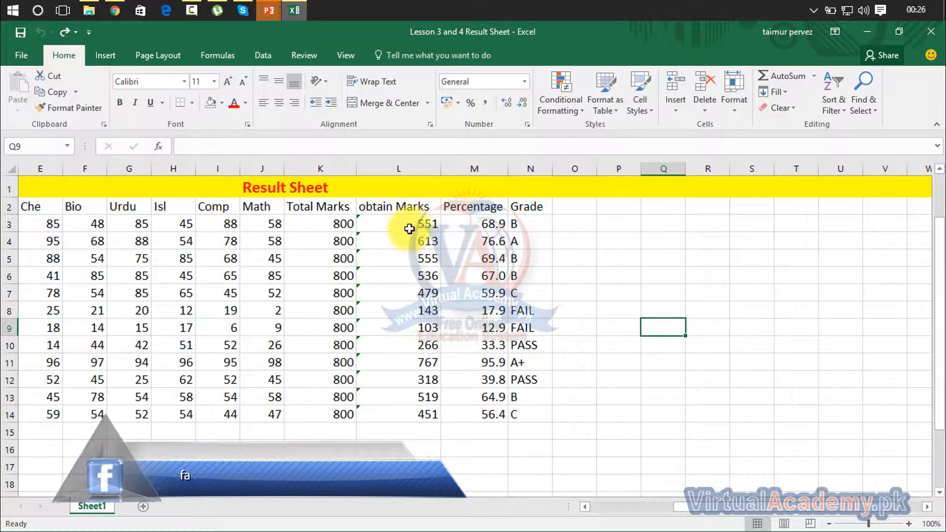
# - Format the obtain Marks values in L3:L14 as Percentage, followed by the $ English (United States) accounting format
pyautogui.moveTo(400, 225); pyautogui.dragTo(402, 409)
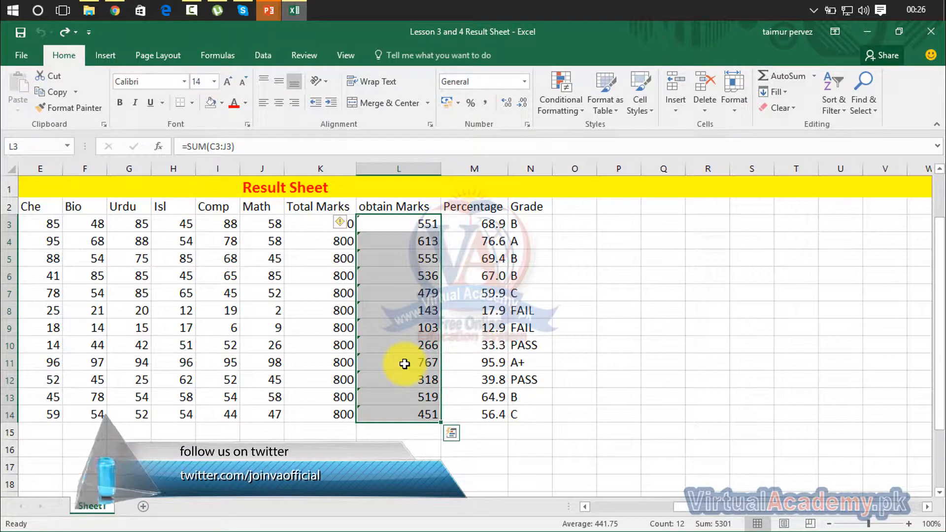
pyautogui.click(470, 104)
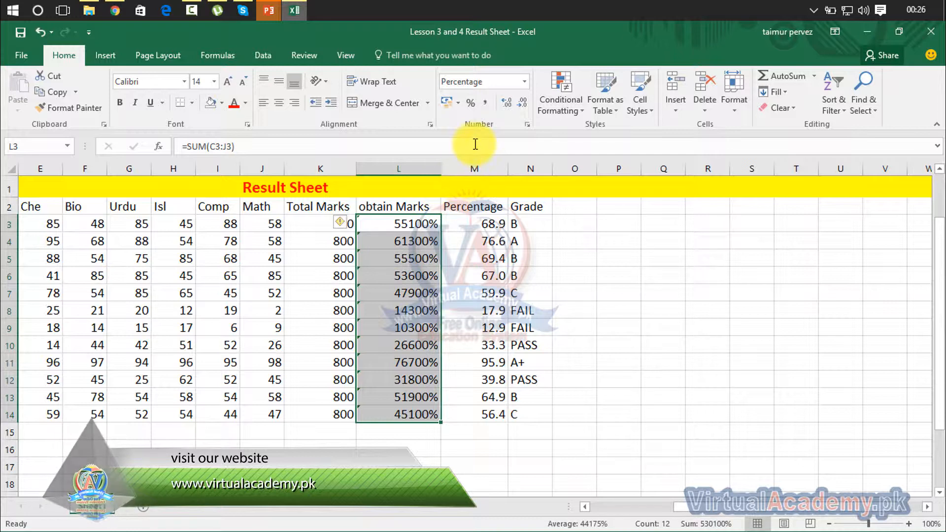
pyautogui.click(457, 104)
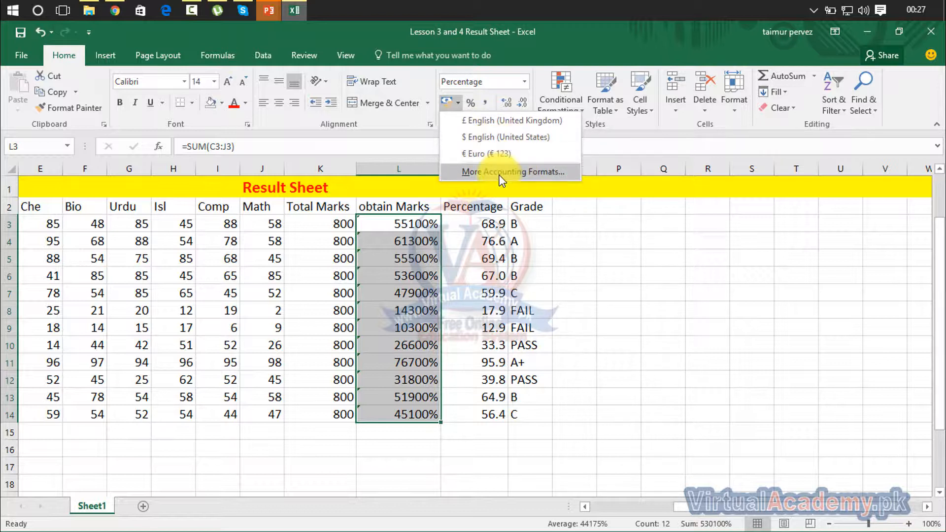
pyautogui.click(493, 136)
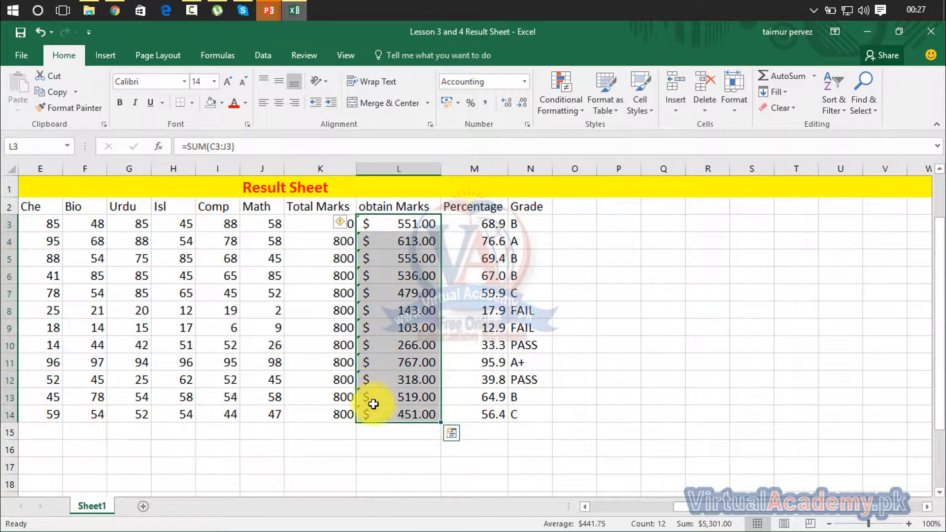
# - Apply the Number format to the obtain Marks values, followed by the Short Date format
pyautogui.click(526, 82)
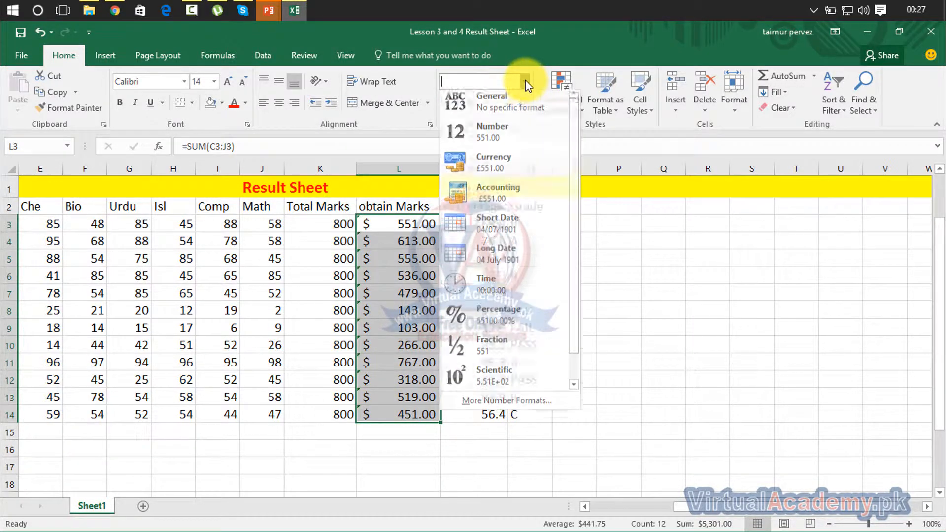
pyautogui.click(495, 135)
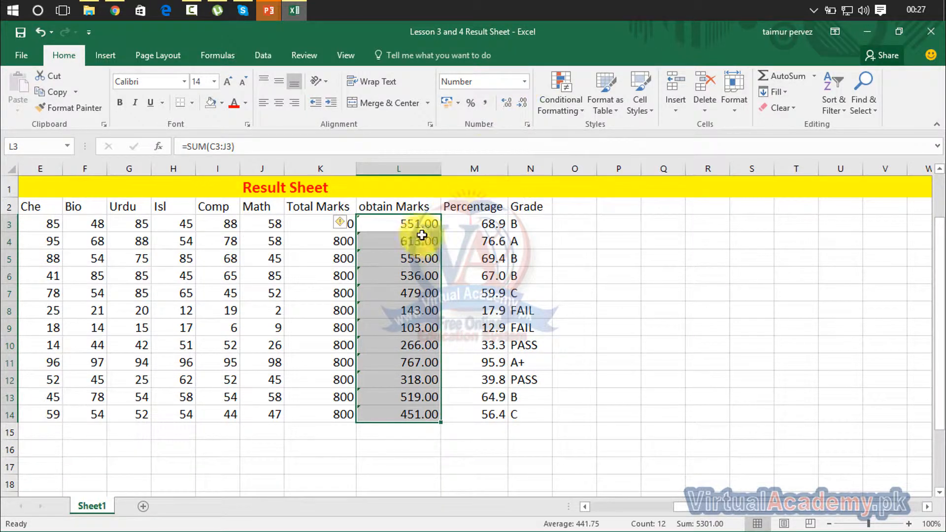
pyautogui.click(526, 83)
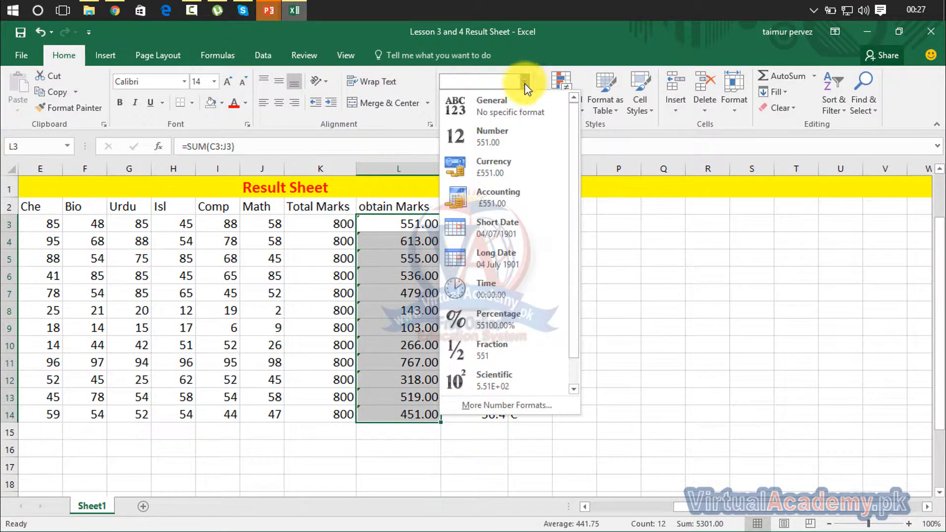
pyautogui.click(496, 217)
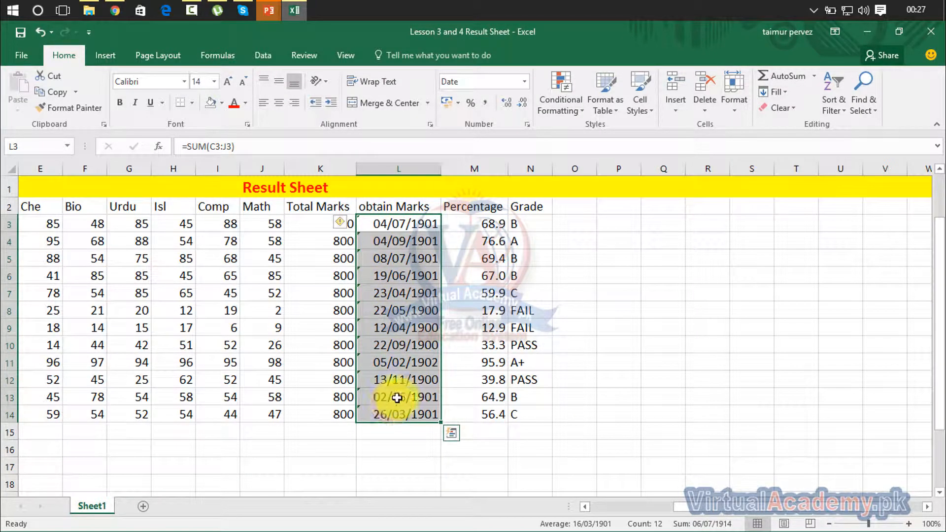
# - Apply the Long Date format to the obtain Marks values, followed by the Percentage format with two decimals
pyautogui.click(524, 83)
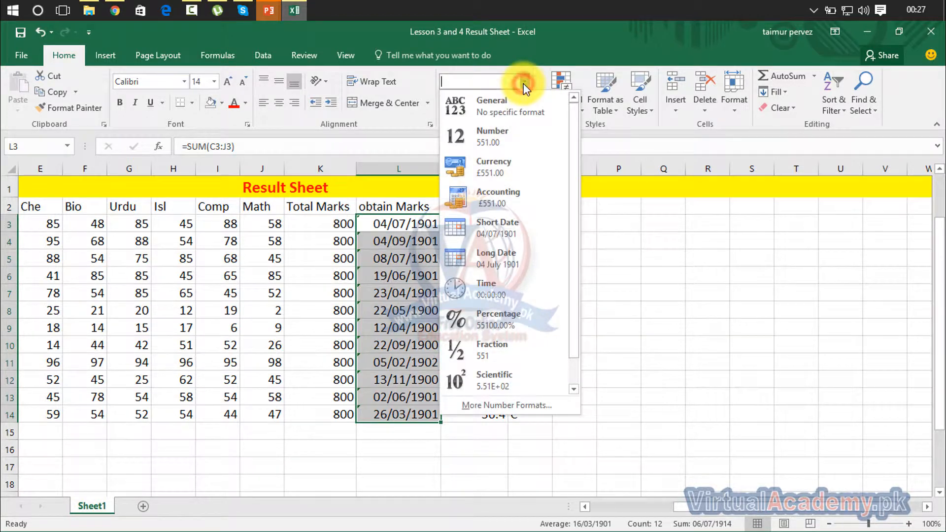
pyautogui.click(513, 258)
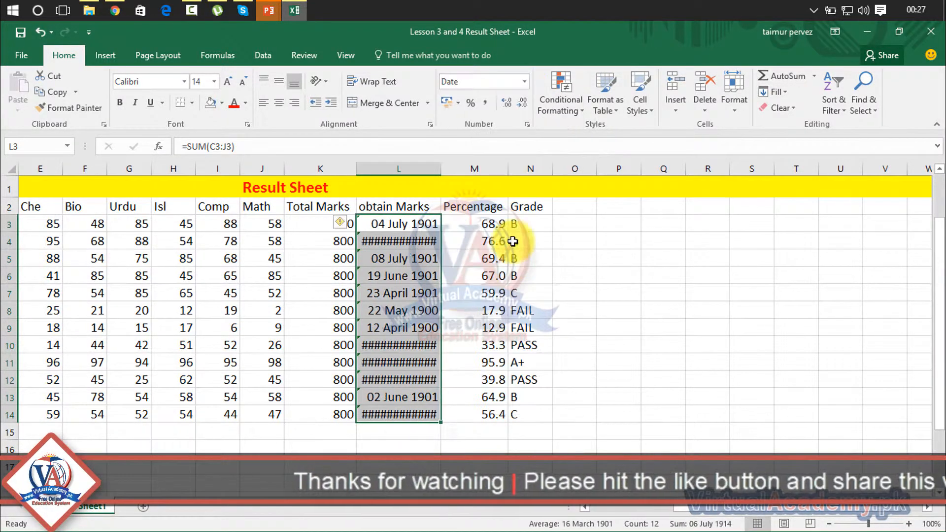
pyautogui.click(525, 82)
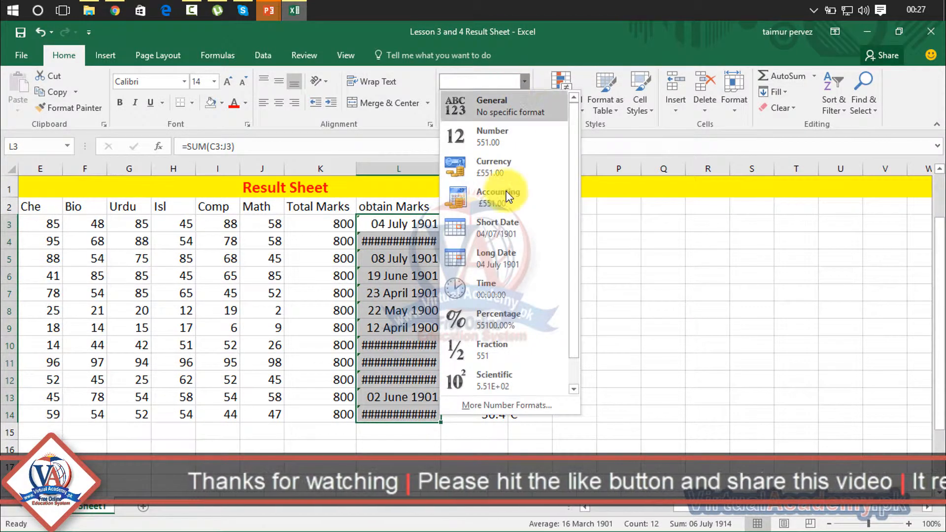
pyautogui.click(497, 320)
# - Apply the Text format to the obtain Marks values in L3:L14
pyautogui.click(525, 82)
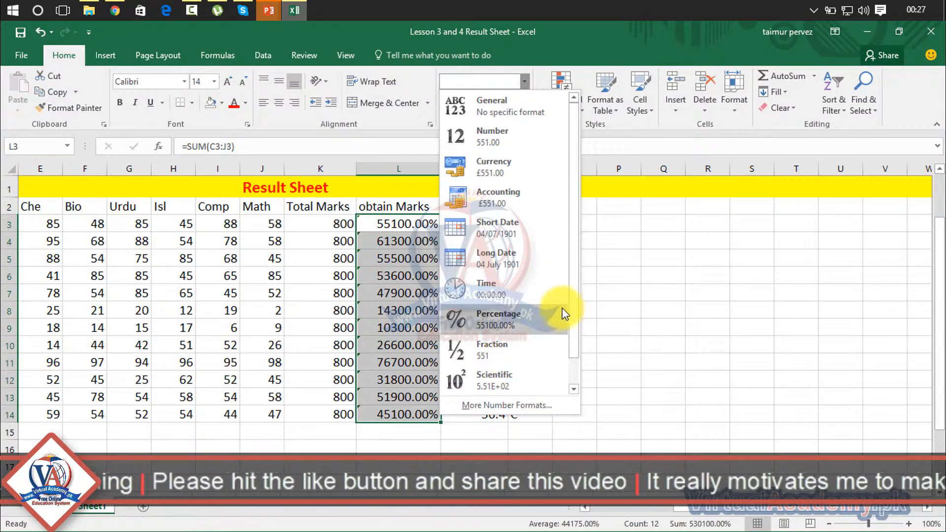
pyautogui.moveTo(572, 312); pyautogui.dragTo(571, 347)
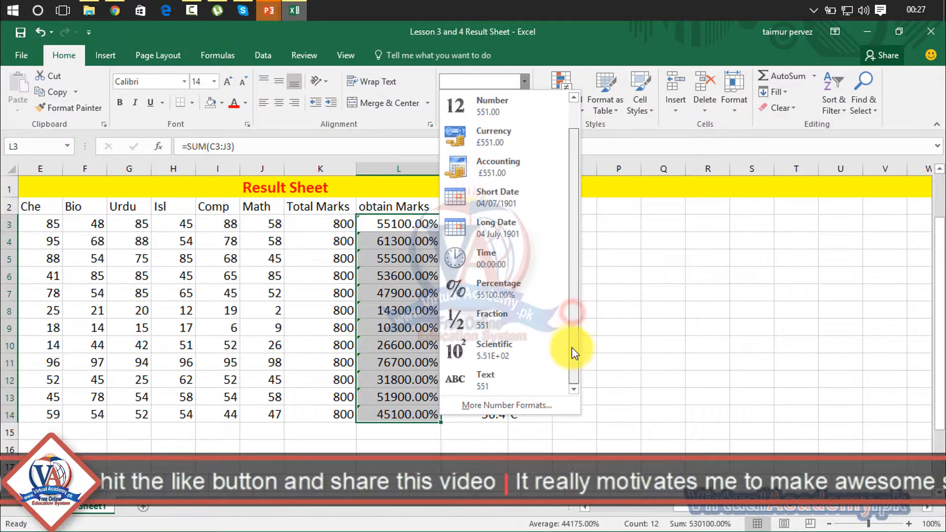
pyautogui.click(511, 377)
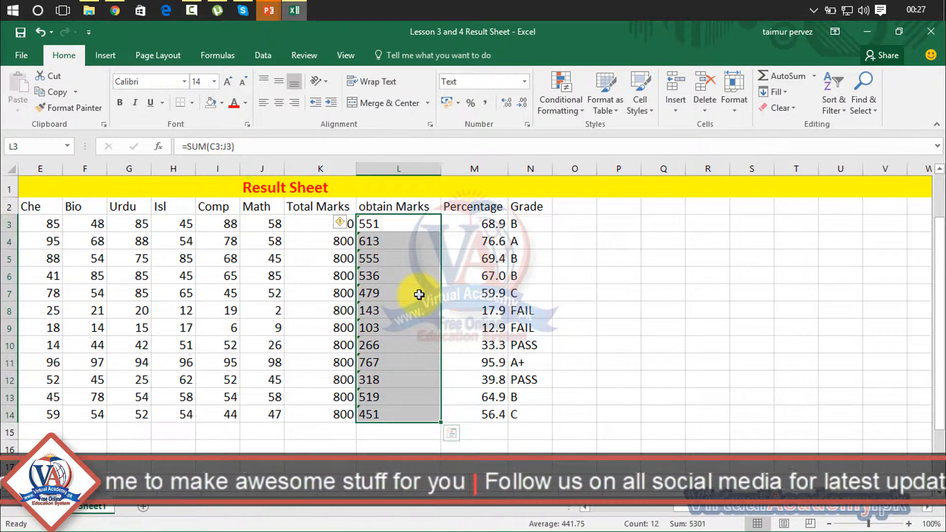
# - Undo all the number format changes made to the obtain Marks column and deselect the range
pyautogui.hotkey('ctrl', 'z')
pyautogui.hotkey('ctrl', 'z')
pyautogui.hotkey('ctrl', 'z')
pyautogui.hotkey('ctrl', 'z')
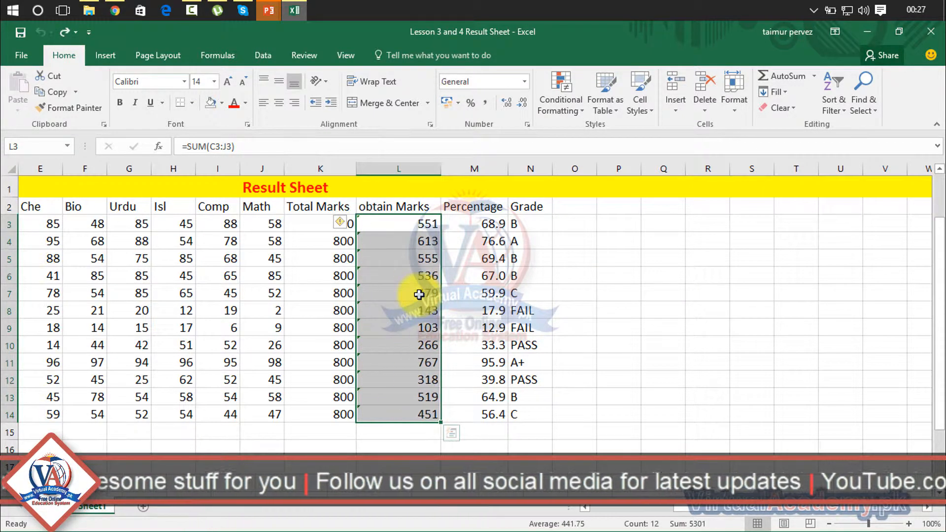
pyautogui.click(662, 240)
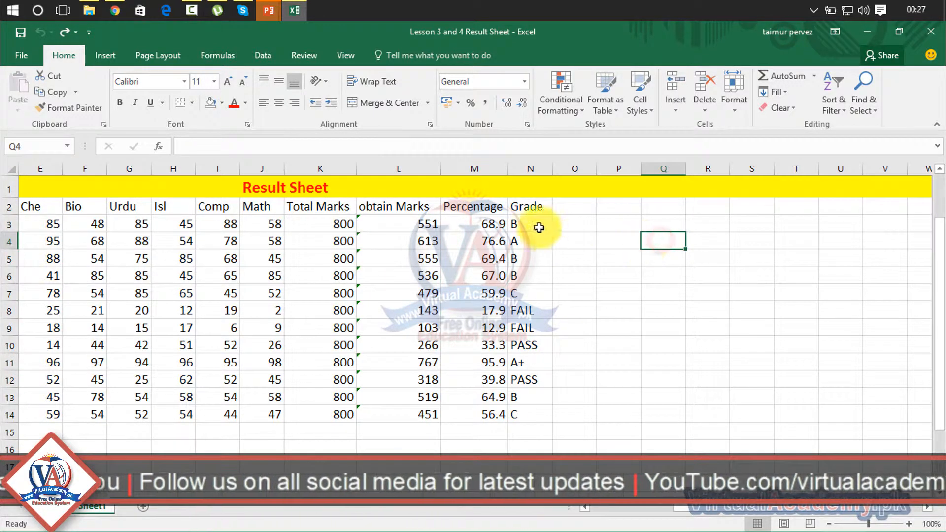
# - Increase the Percentage values in M3:M14 to three decimal places
pyautogui.moveTo(487, 223); pyautogui.dragTo(489, 417)
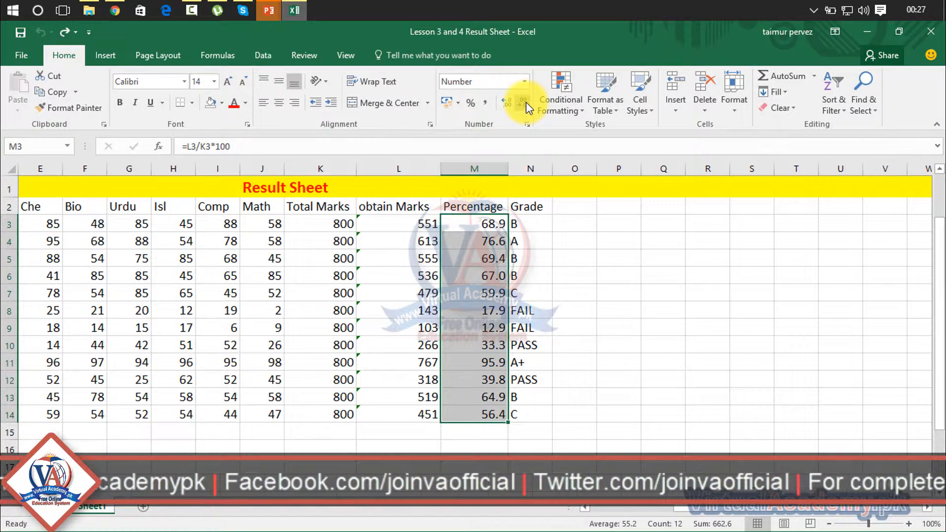
pyautogui.click(512, 104)
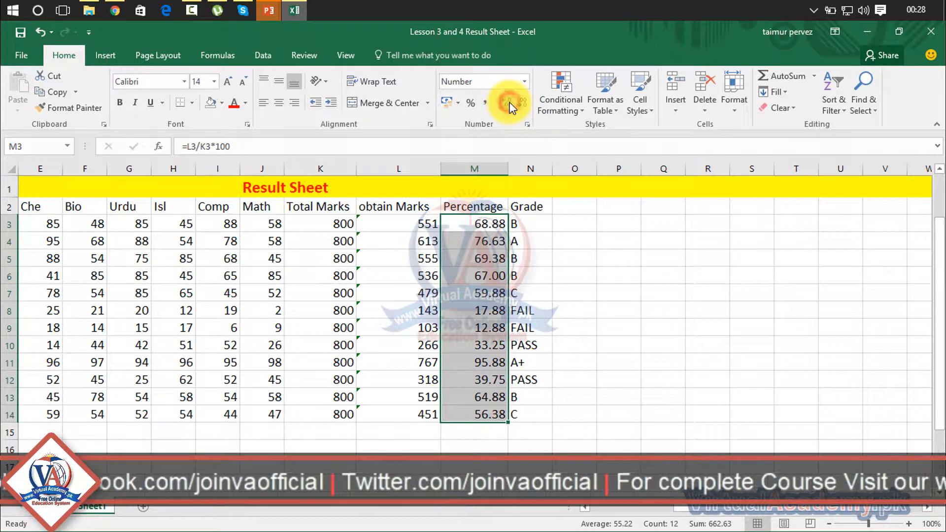
pyautogui.click(512, 105)
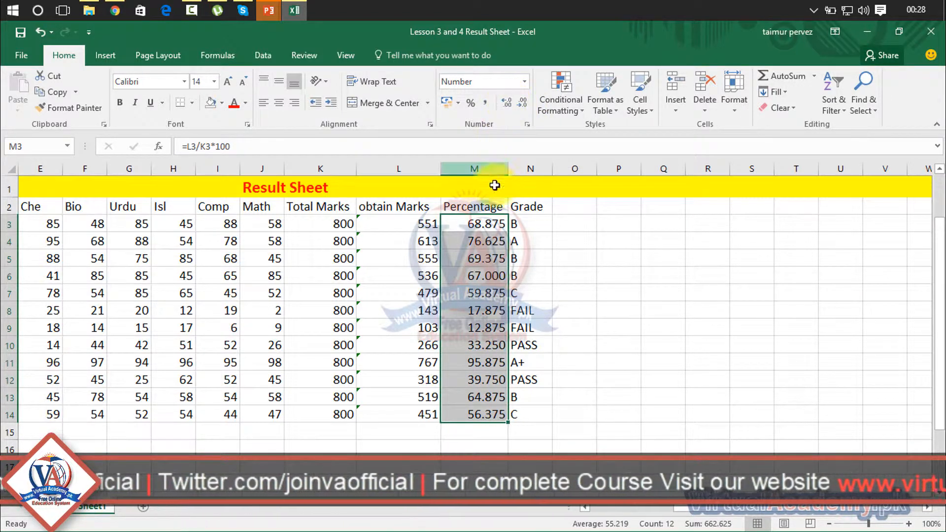
# - Reduce the Percentage values in M3:M14 to one decimal place, then apply the Comma Style to them
pyautogui.moveTo(488, 227); pyautogui.dragTo(501, 415)
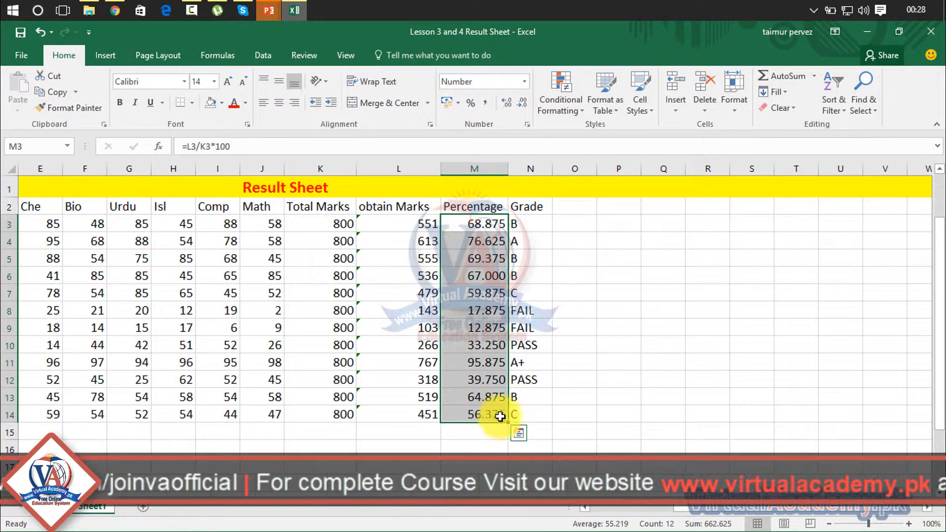
pyautogui.click(525, 104)
pyautogui.click(525, 104)
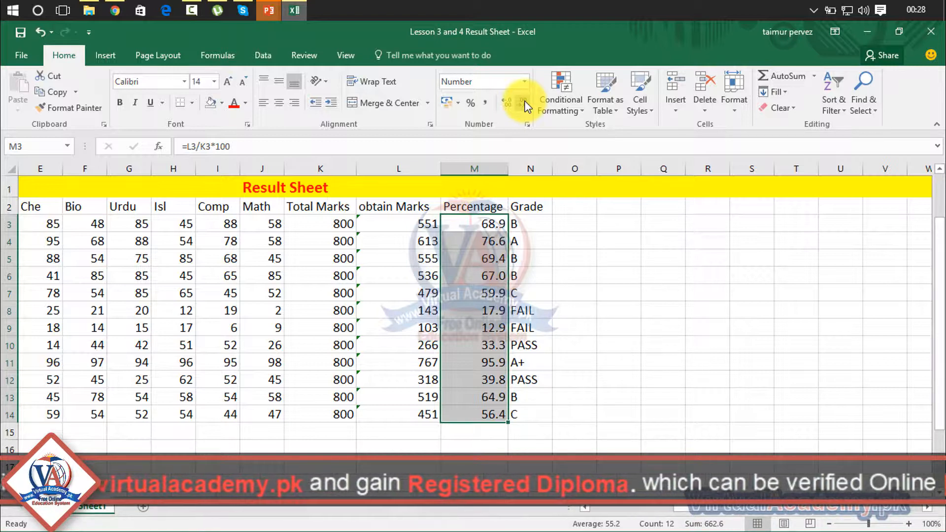
pyautogui.click(485, 102)
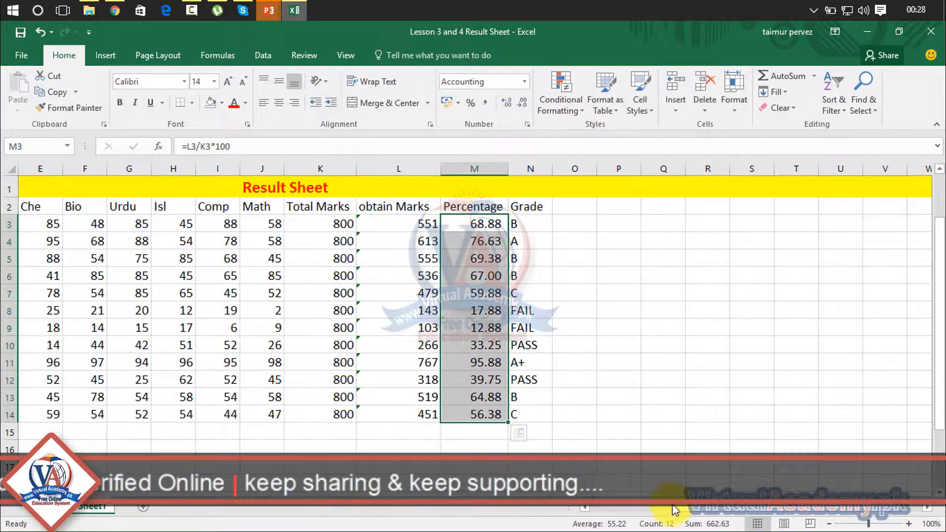
# - Start a Greater Than conditional formatting rule for the whole table A2:N14 with a threshold of 800
pyautogui.moveTo(689, 510); pyautogui.dragTo(596, 513)
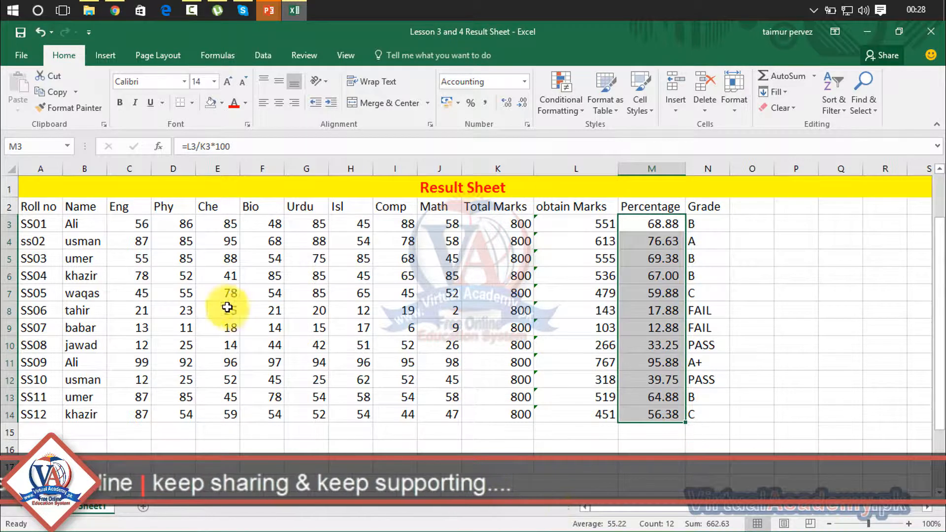
pyautogui.moveTo(39, 207); pyautogui.dragTo(700, 416)
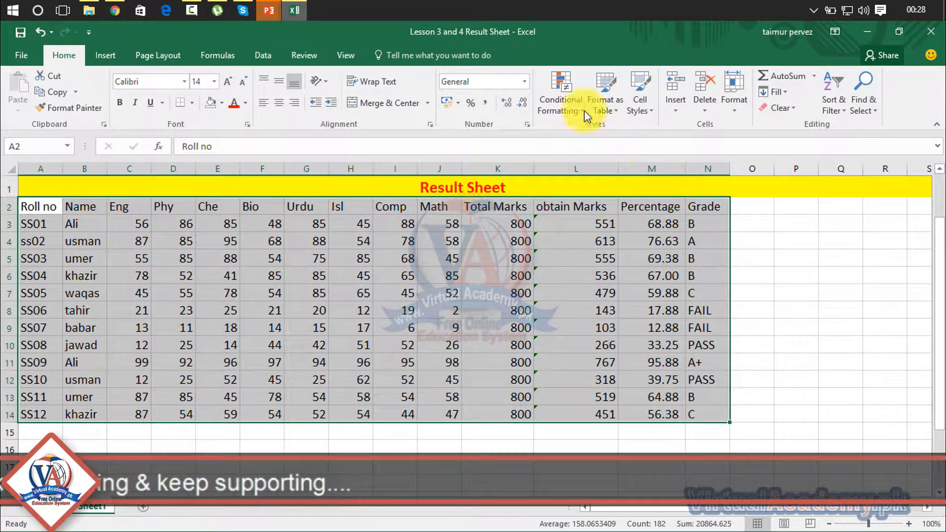
pyautogui.click(573, 99)
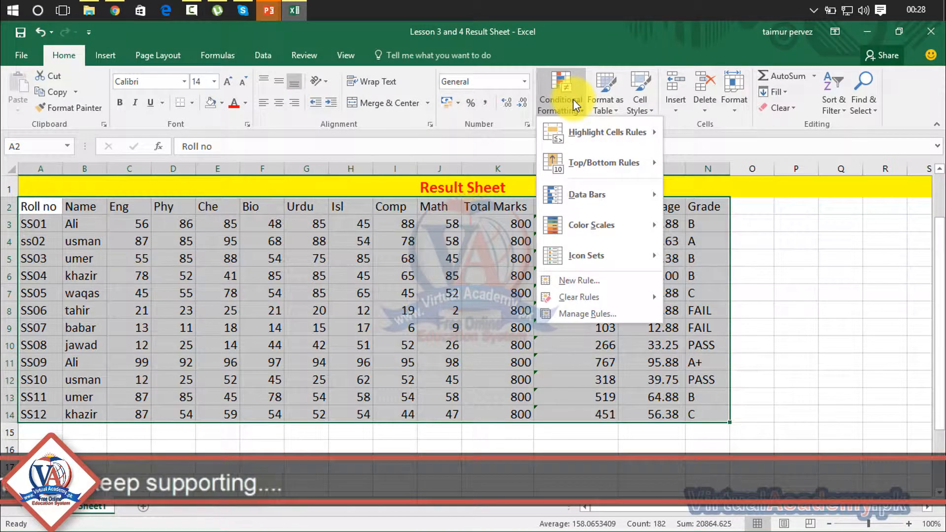
pyautogui.moveTo(582, 132)
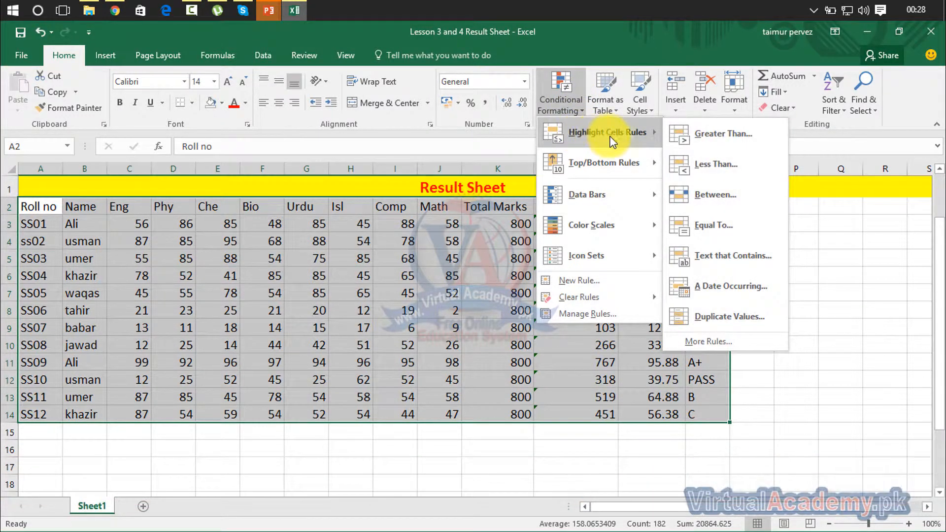
pyautogui.click(714, 137)
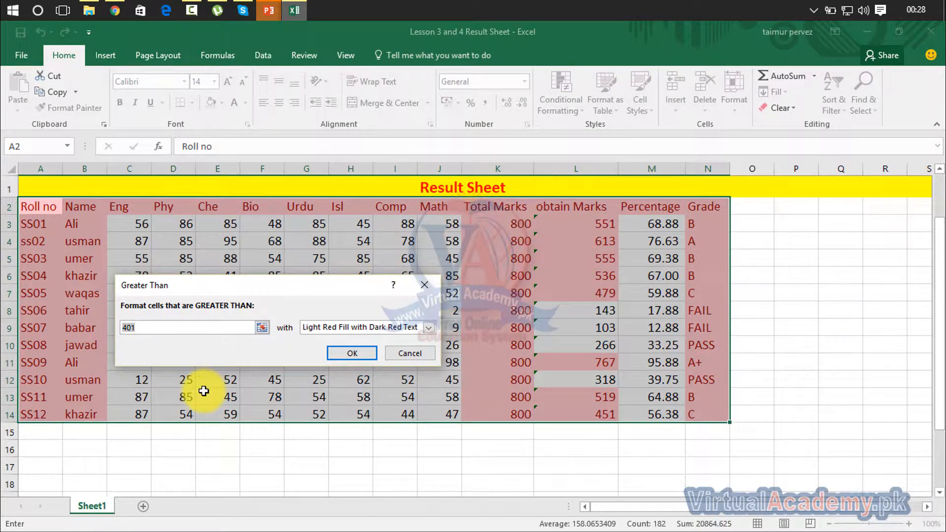
pyautogui.write('00')
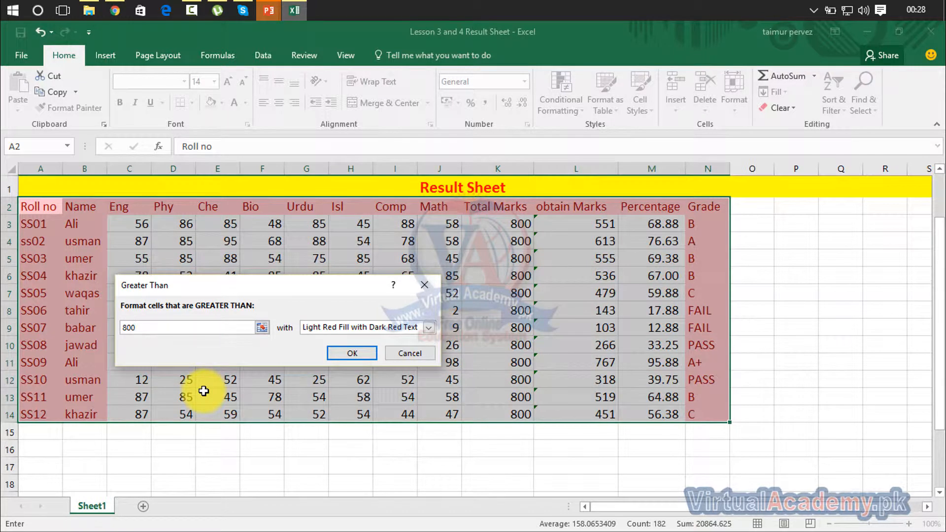
# - Try to set the Greater Than rule to 799 with Yellow Fill with Dark Yellow Text
pyautogui.press('BackSpace')
pyautogui.press('BackSpace')
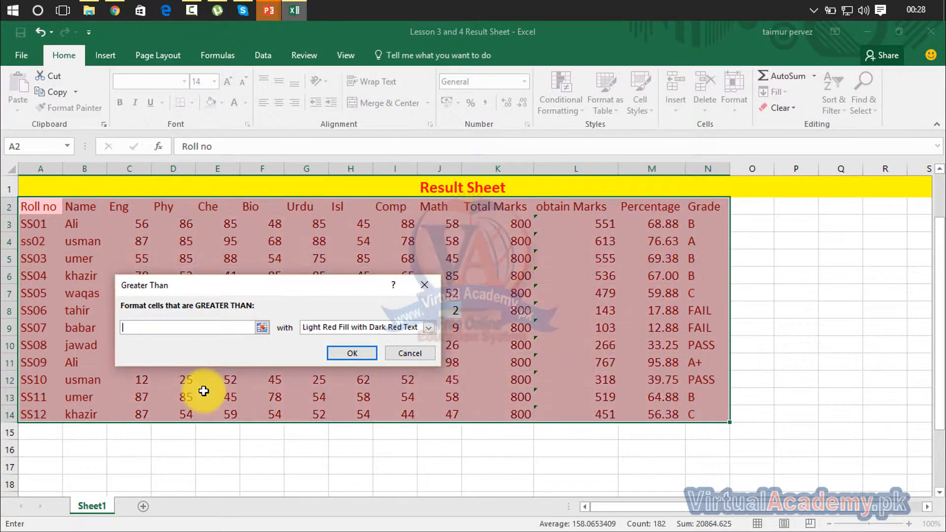
pyautogui.write('799')
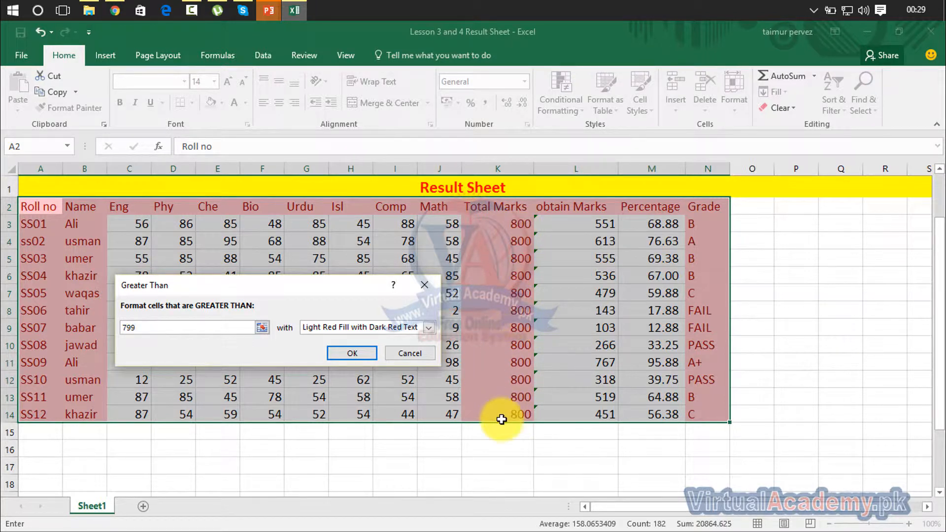
pyautogui.click(429, 327)
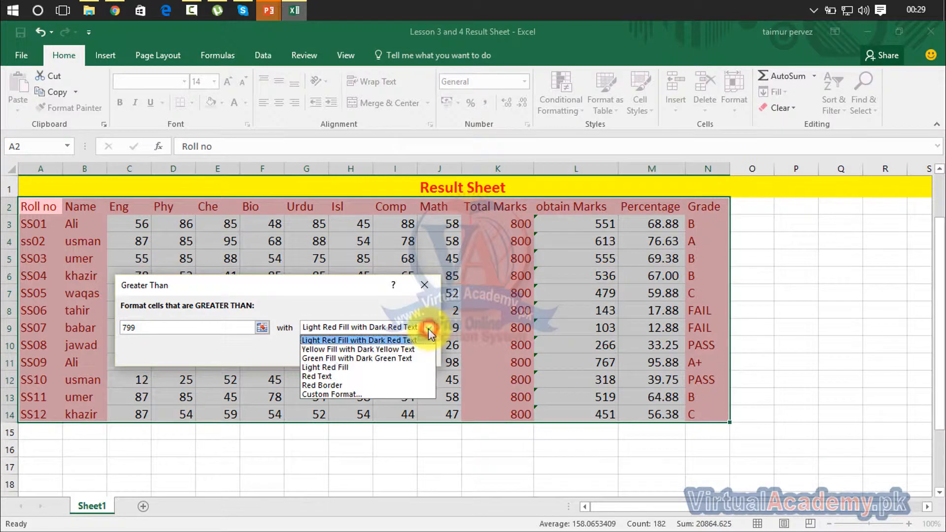
pyautogui.click(394, 349)
pyautogui.click(393, 350)
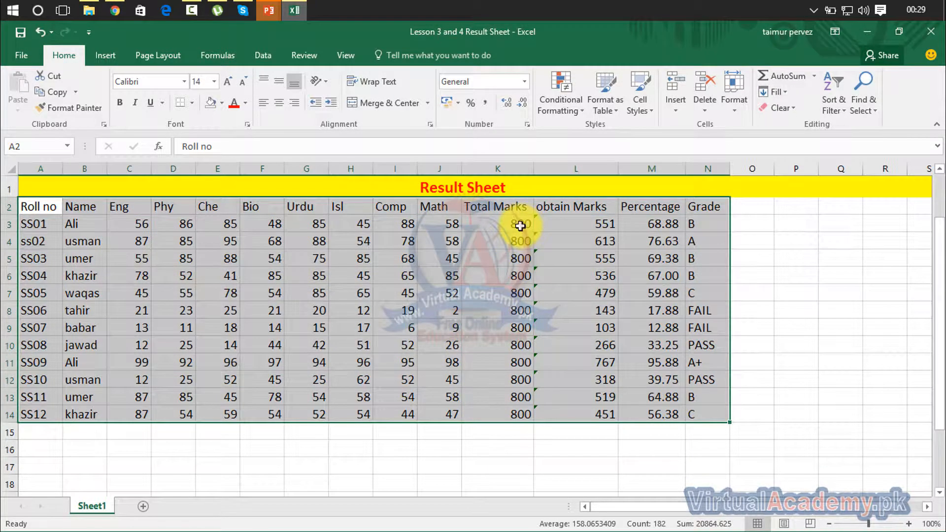
# - Start a Between highlight rule for cell K10 and set its lower limit to 200
pyautogui.click(516, 343)
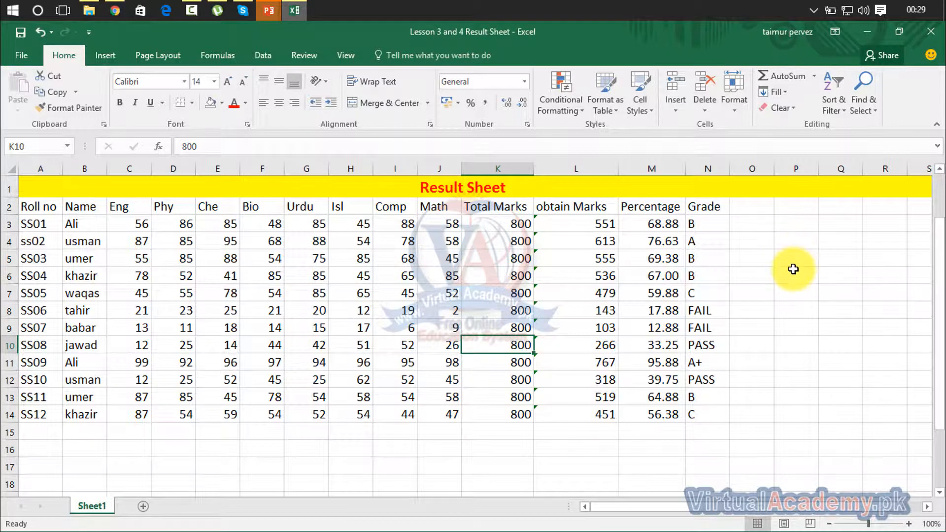
pyautogui.click(567, 105)
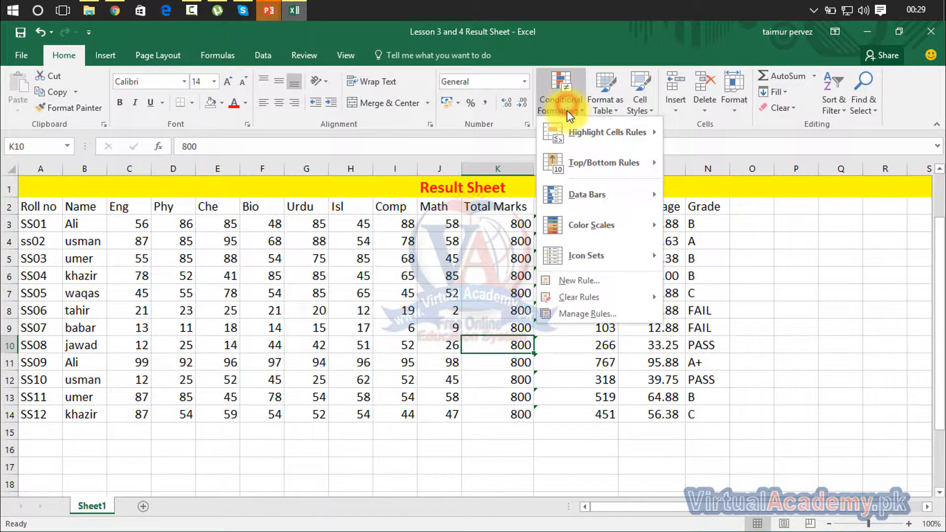
pyautogui.moveTo(575, 129)
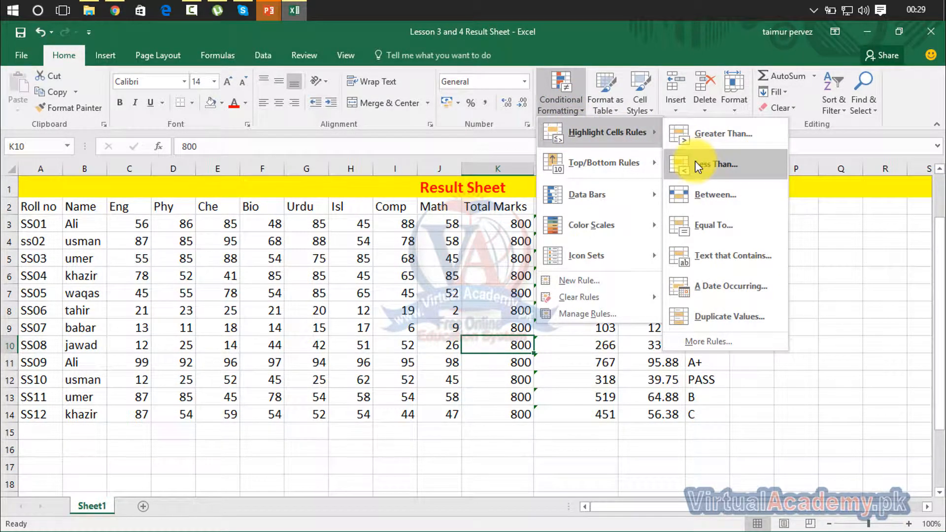
pyautogui.click(732, 193)
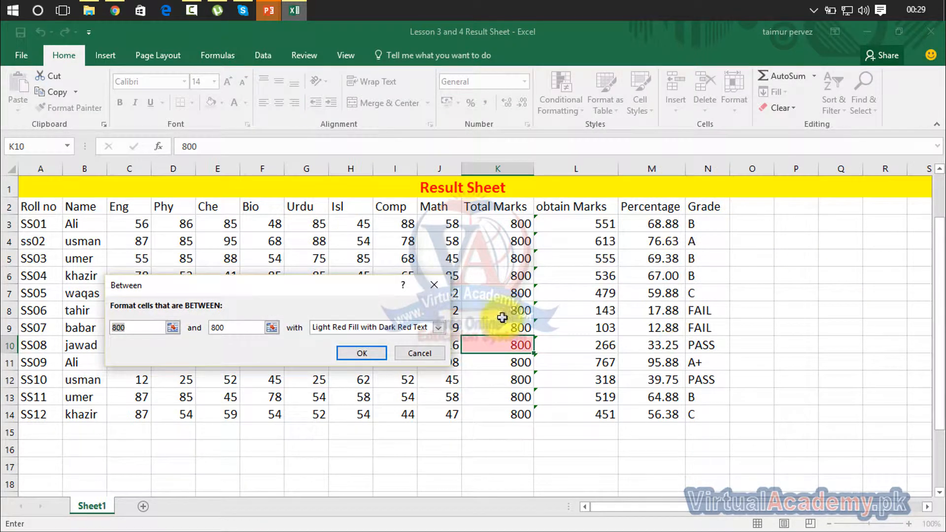
pyautogui.moveTo(354, 285); pyautogui.dragTo(629, 190)
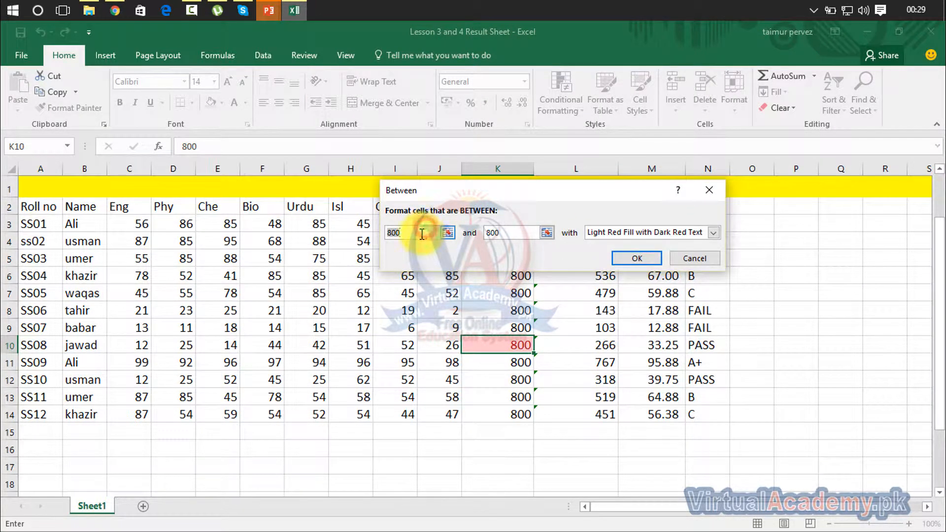
pyautogui.moveTo(422, 234); pyautogui.dragTo(371, 236)
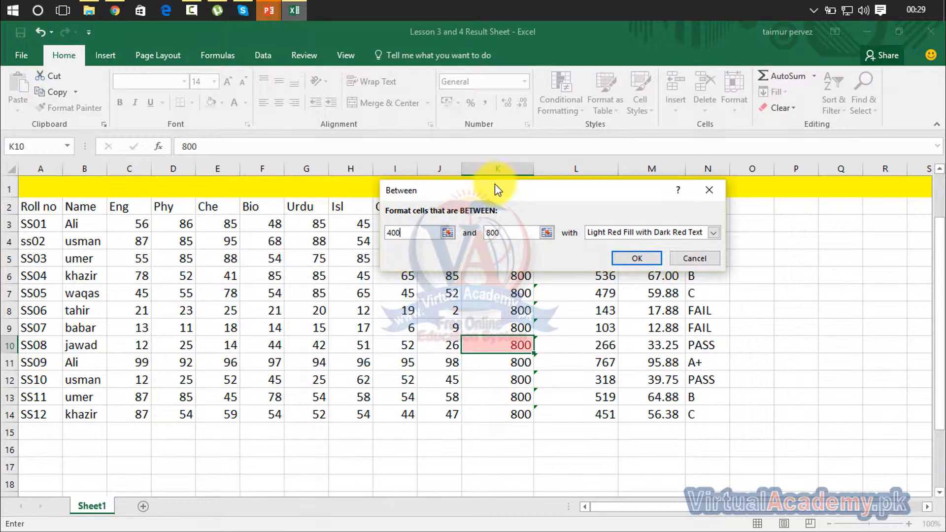
pyautogui.moveTo(508, 189); pyautogui.dragTo(524, 203)
pyautogui.click(439, 241)
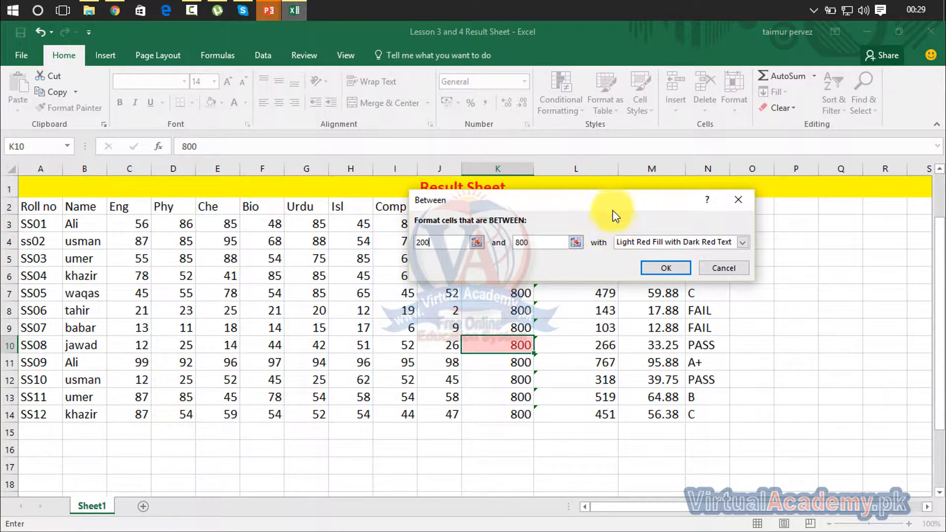
# - Set the Between rule's upper limit to 300 with Yellow Fill with Dark Yellow Text and apply it
pyautogui.moveTo(602, 201); pyautogui.dragTo(329, 141)
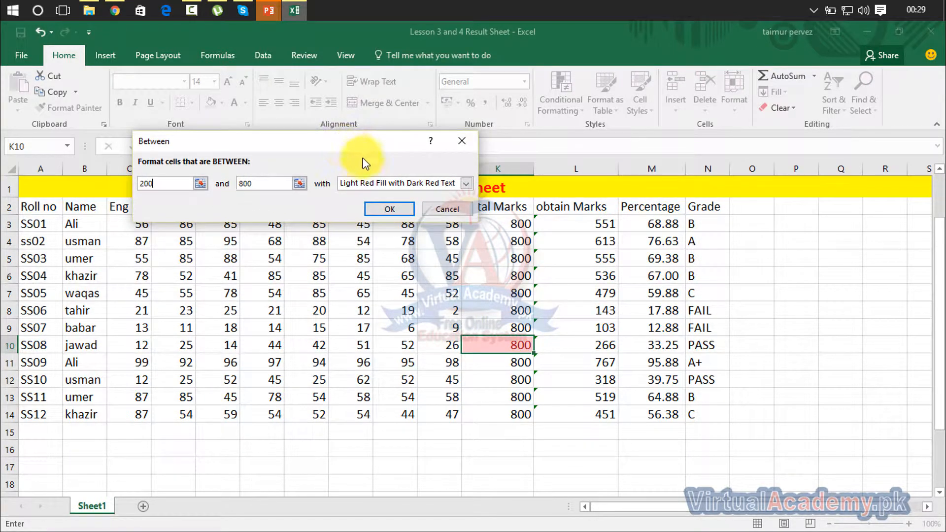
pyautogui.click(362, 182)
pyautogui.click(360, 206)
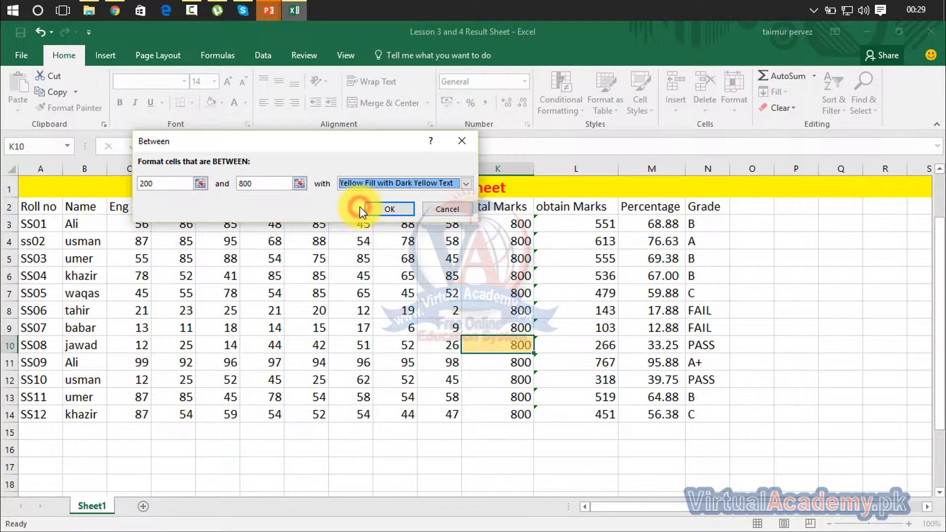
pyautogui.doubleClick(254, 184)
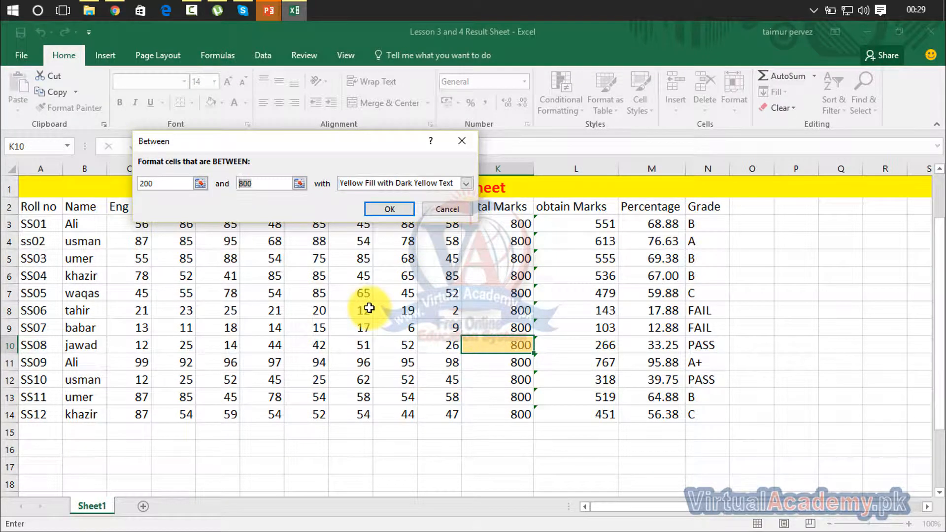
pyautogui.write('30')
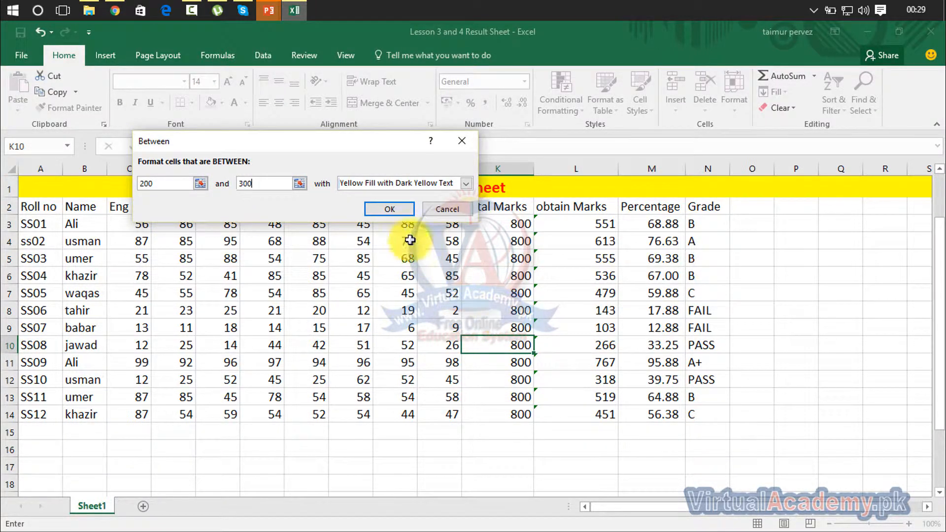
pyautogui.click(399, 213)
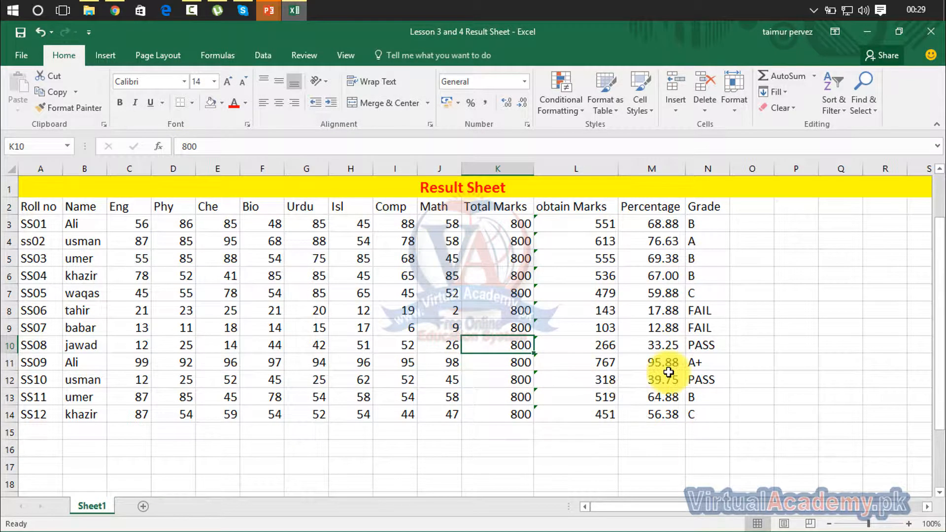
# - Try an A Date Occurring highlight rule set to Today on empty cell Q11, then dismiss it
pyautogui.click(833, 358)
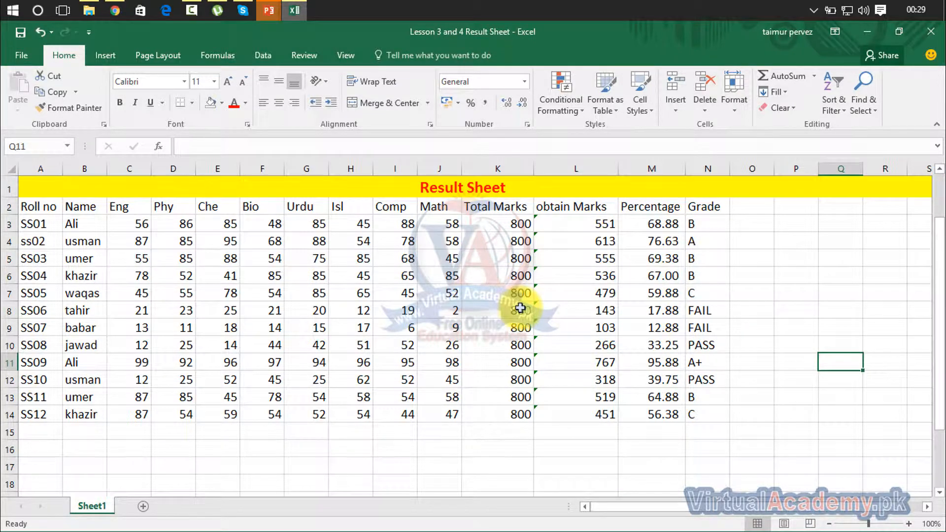
pyautogui.click(582, 102)
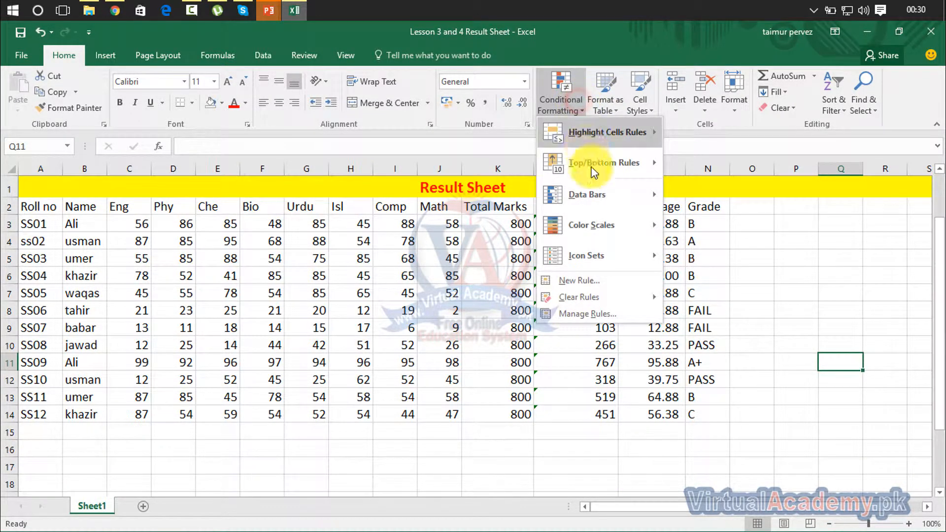
pyautogui.moveTo(590, 137)
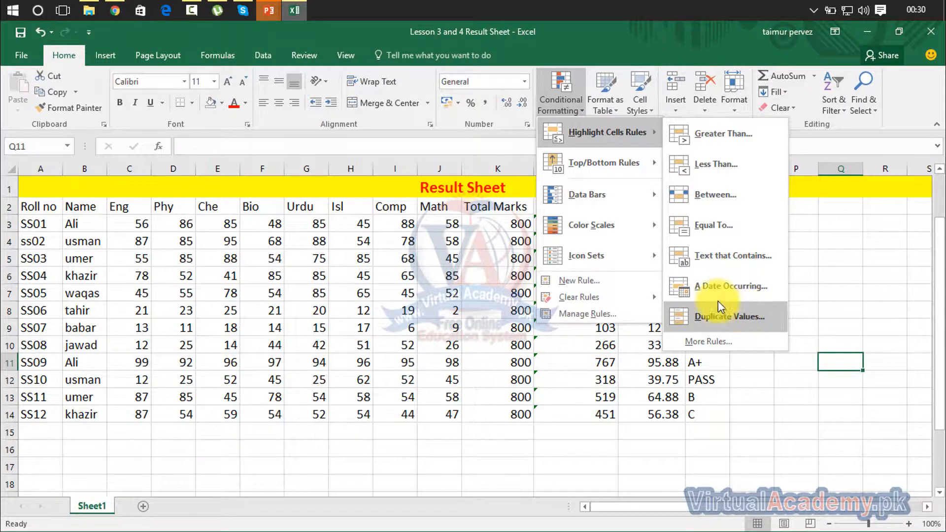
pyautogui.click(751, 287)
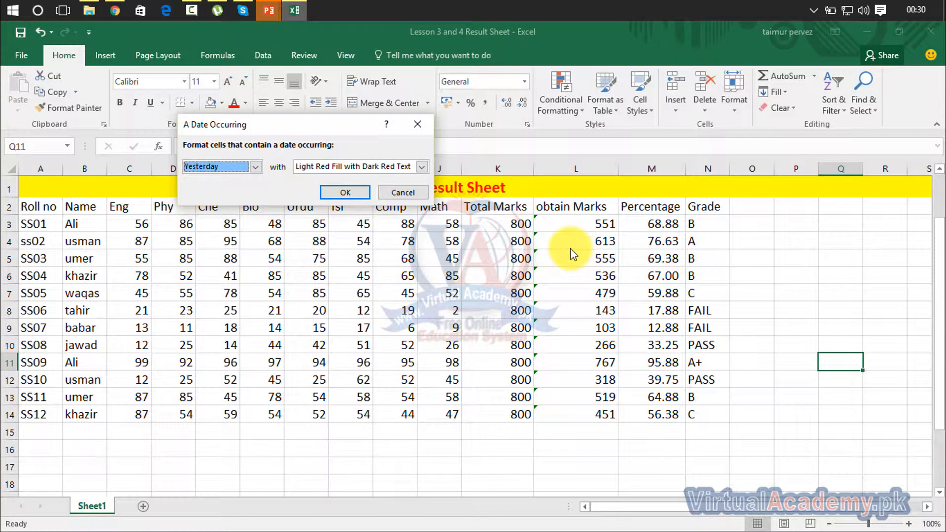
pyautogui.click(255, 168)
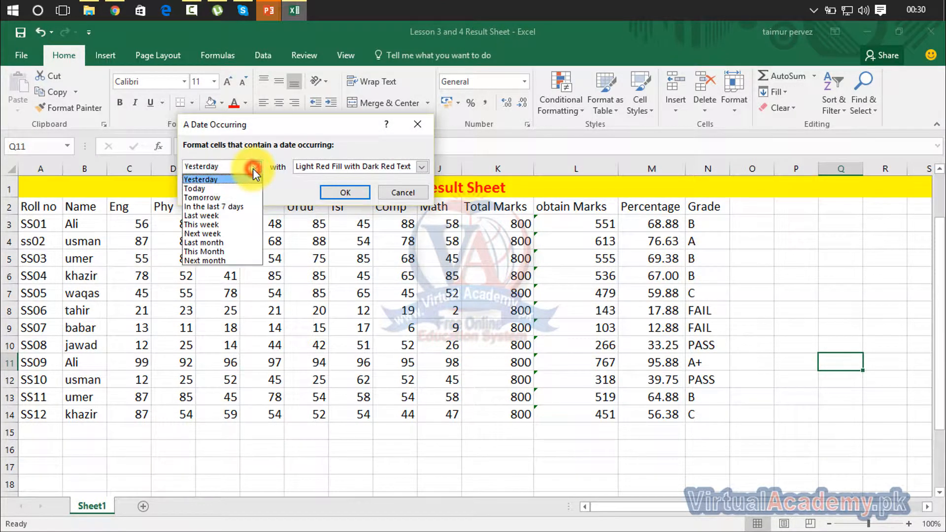
pyautogui.click(235, 190)
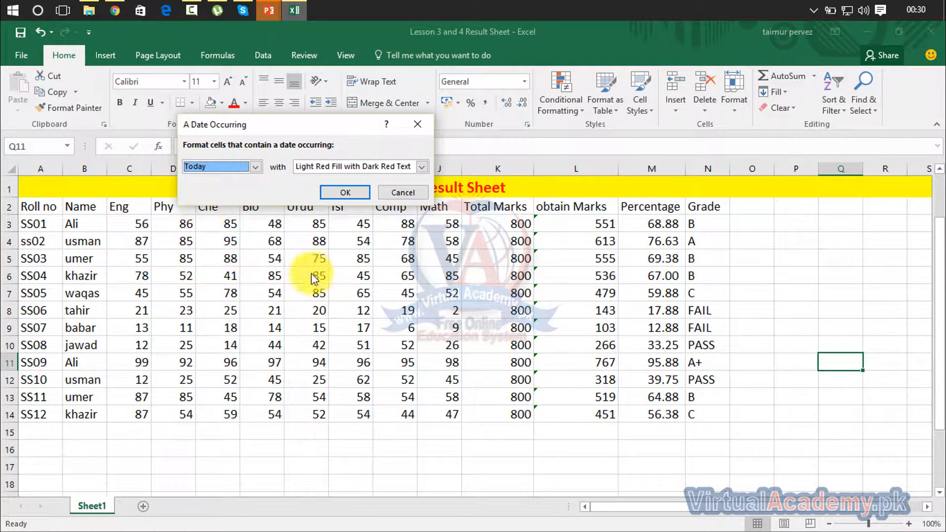
pyautogui.click(415, 124)
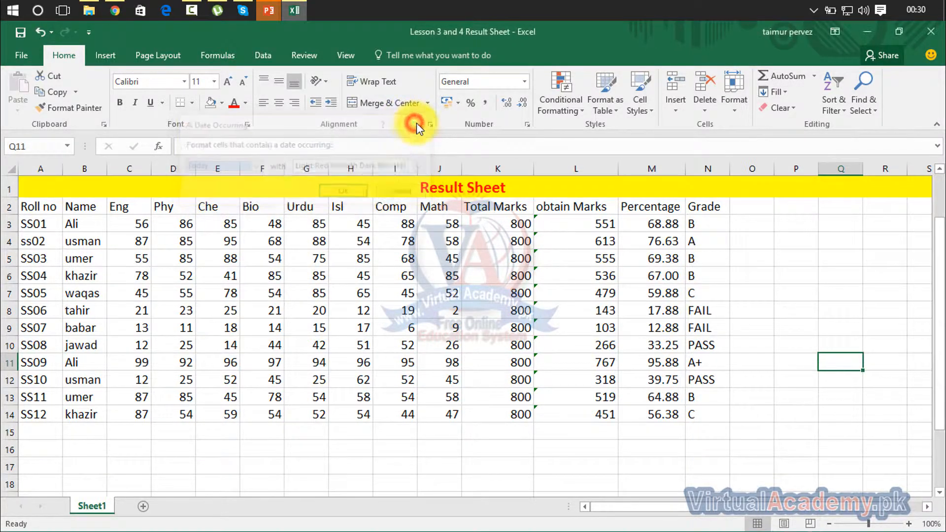
pyautogui.click(546, 101)
pyautogui.moveTo(575, 160)
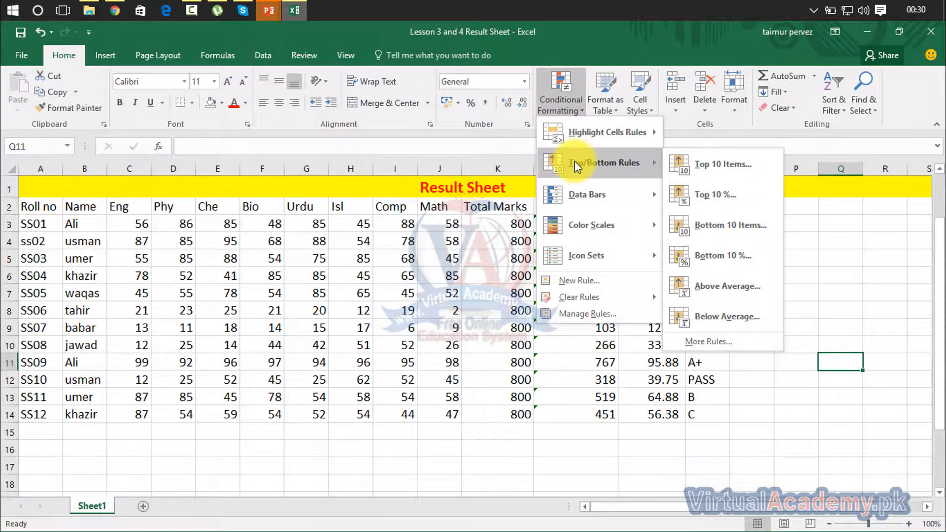
pyautogui.click(716, 172)
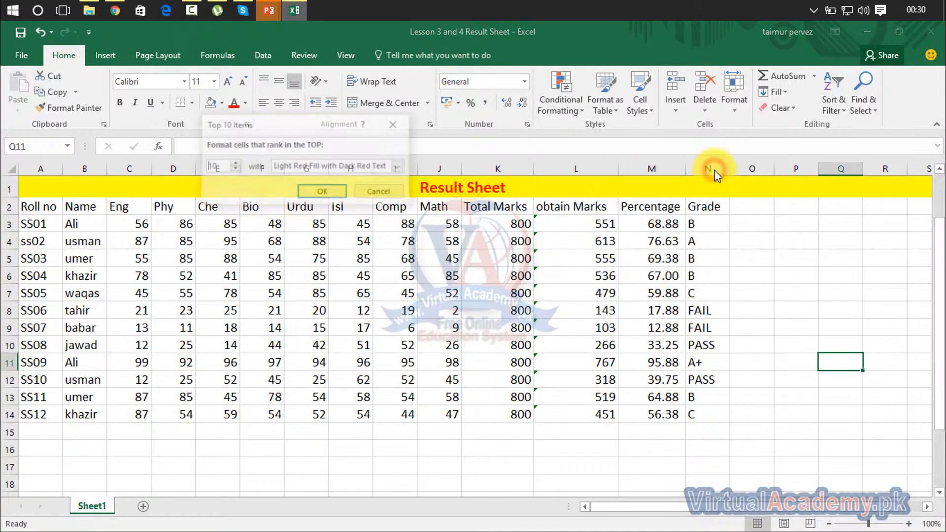
pyautogui.click(395, 124)
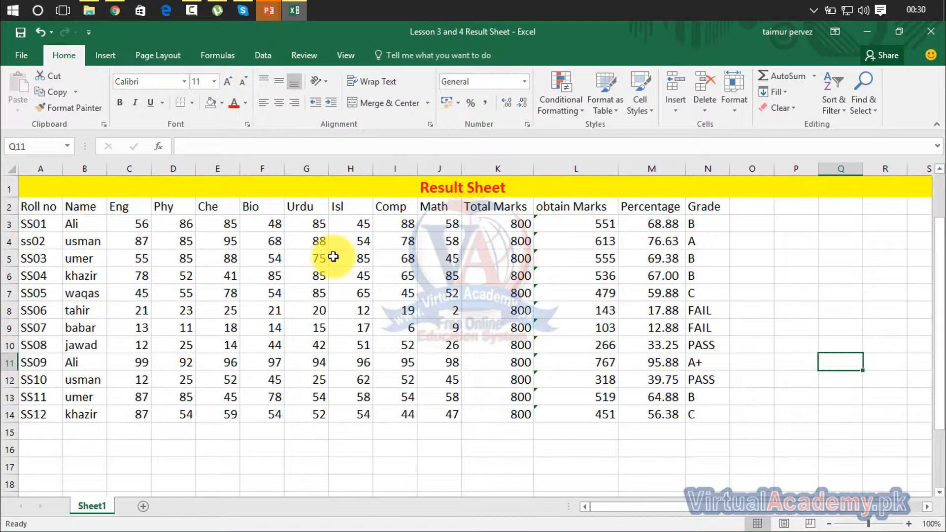
# - Preview a Bottom 10 Items rule with Light Red Fill with Dark Red Text on the whole sheet, then dismiss it
pyautogui.hotkey('ctrl', 'a')
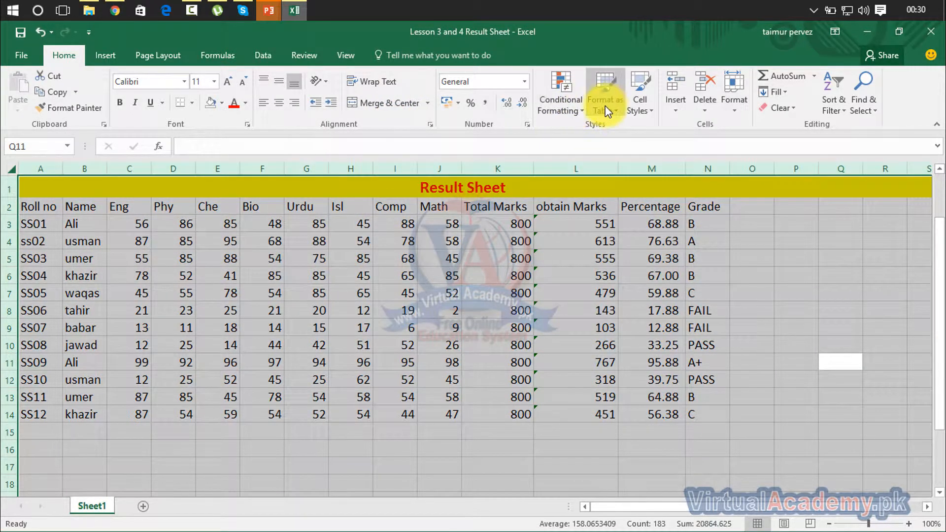
pyautogui.click(585, 105)
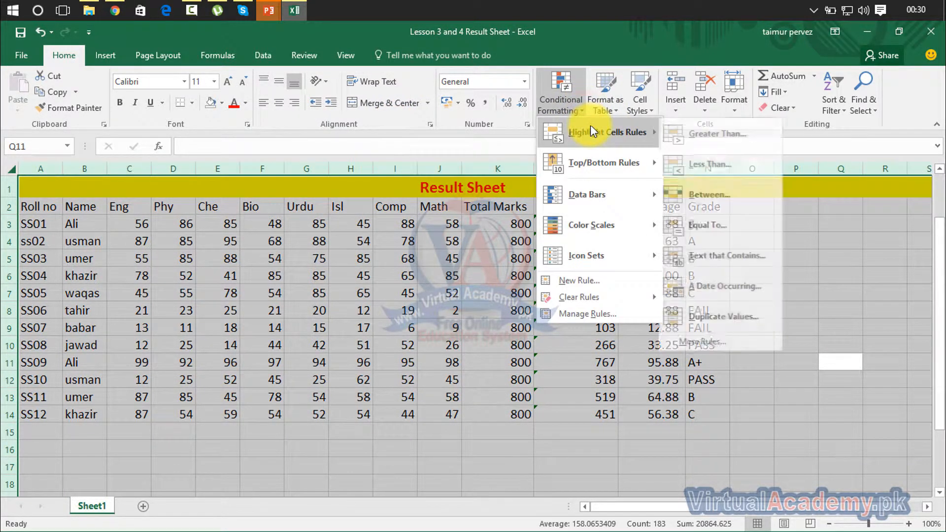
pyautogui.moveTo(604, 160)
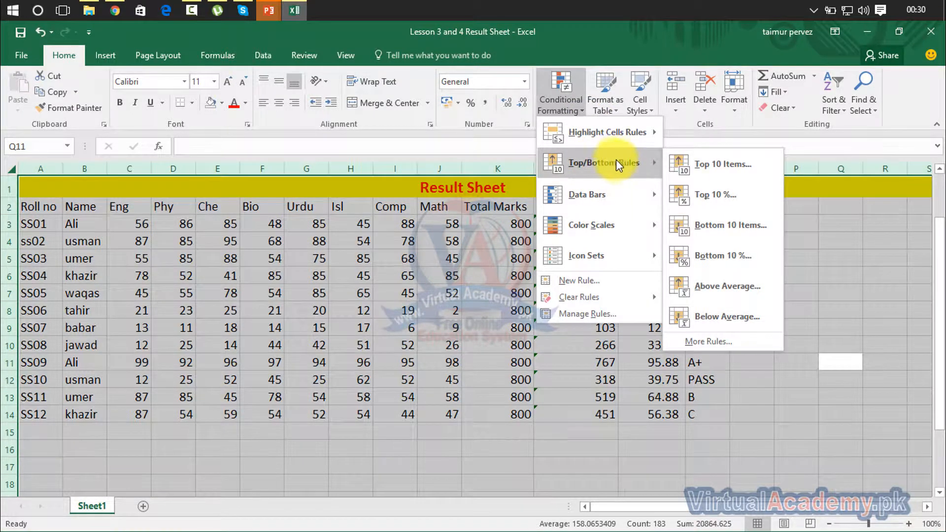
pyautogui.click(697, 227)
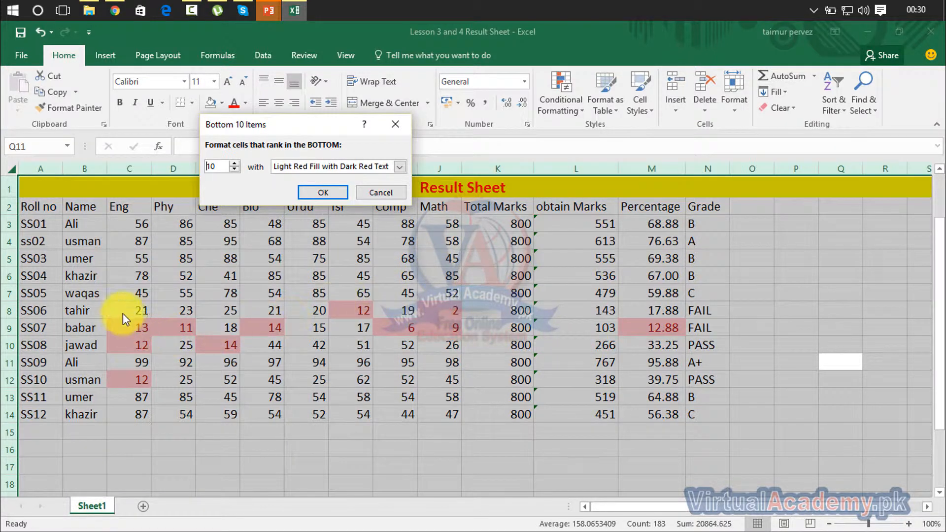
pyautogui.click(392, 125)
# - Preview an Above Average rule with Light Red Fill with Dark Red Text on the whole sheet, then dismiss it
pyautogui.click(559, 102)
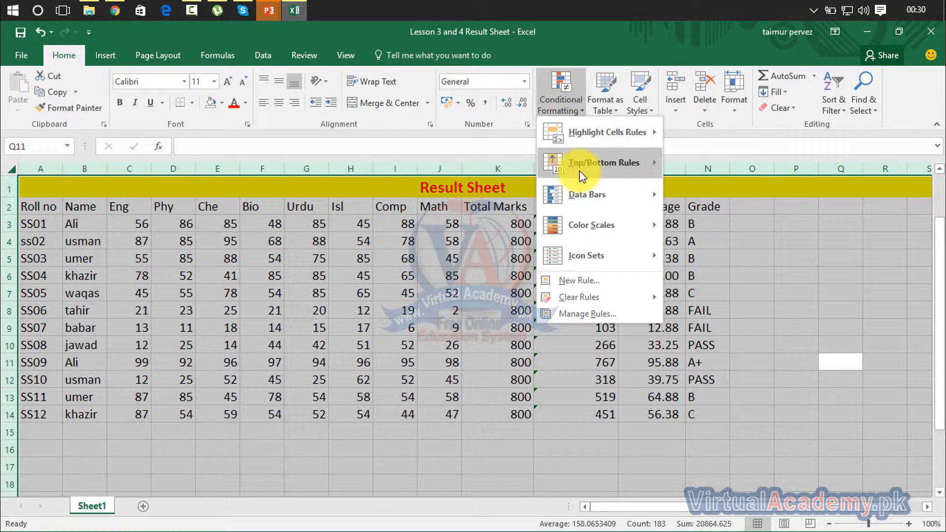
pyautogui.moveTo(589, 174)
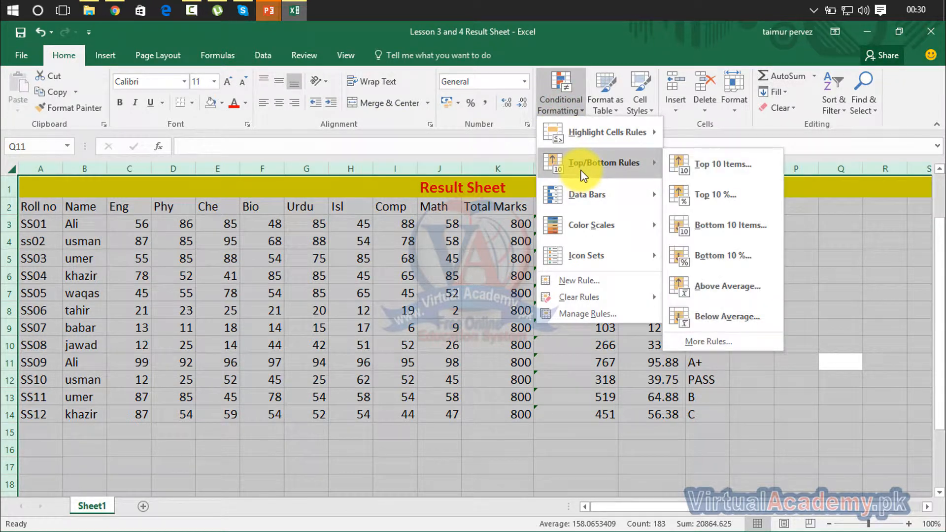
pyautogui.click(713, 292)
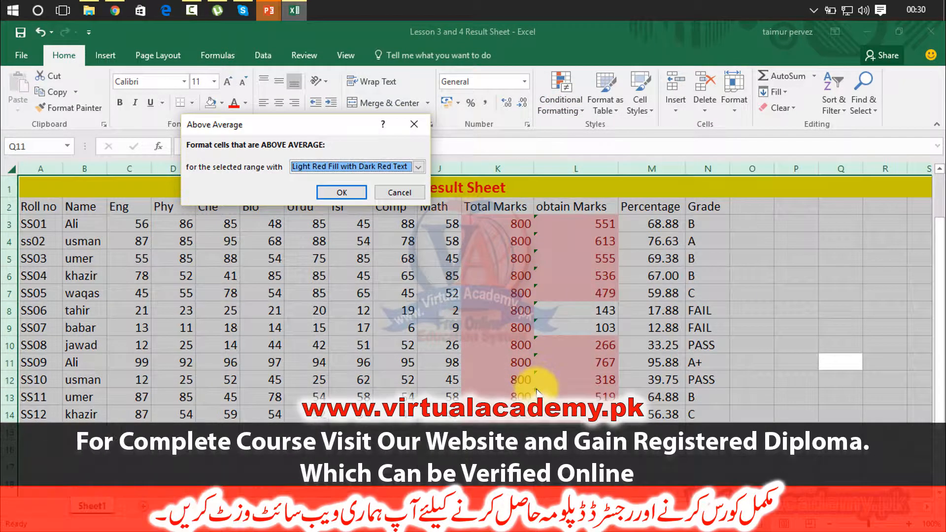
pyautogui.click(427, 123)
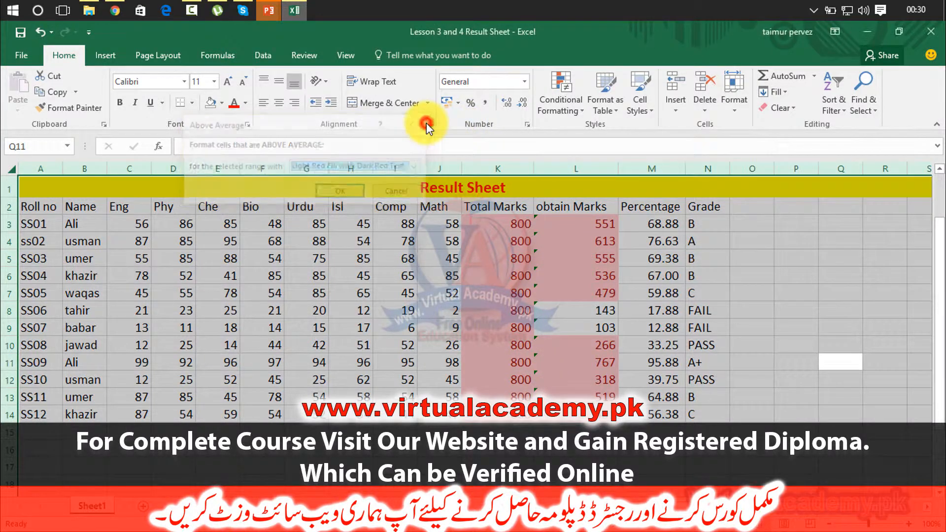
# - Look over the data bar, color scale and icon set presets, then open the New Formatting Rule dialog and dismiss it
pyautogui.click(564, 99)
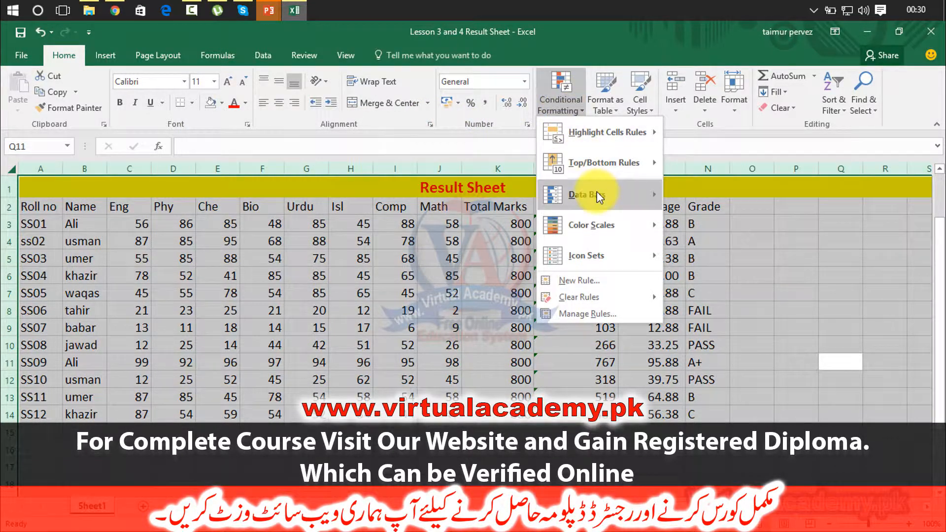
pyautogui.moveTo(598, 195)
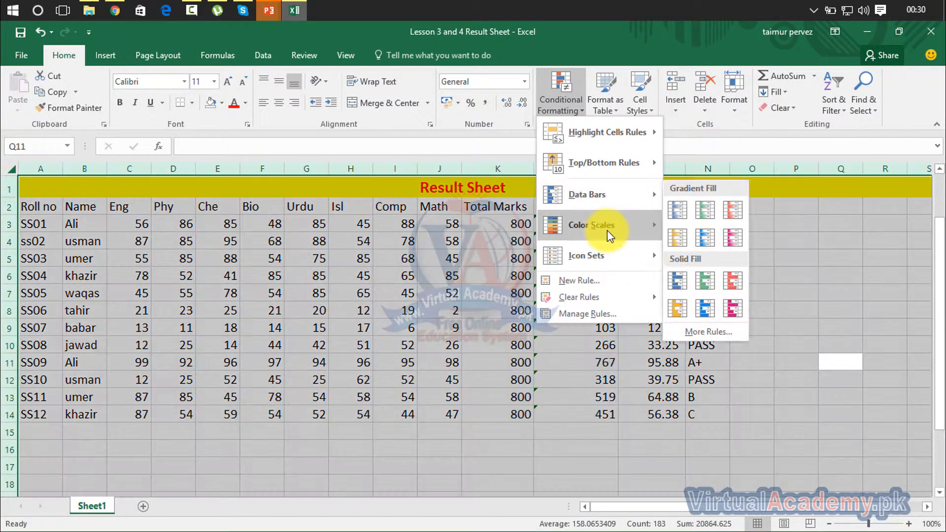
pyautogui.moveTo(609, 235)
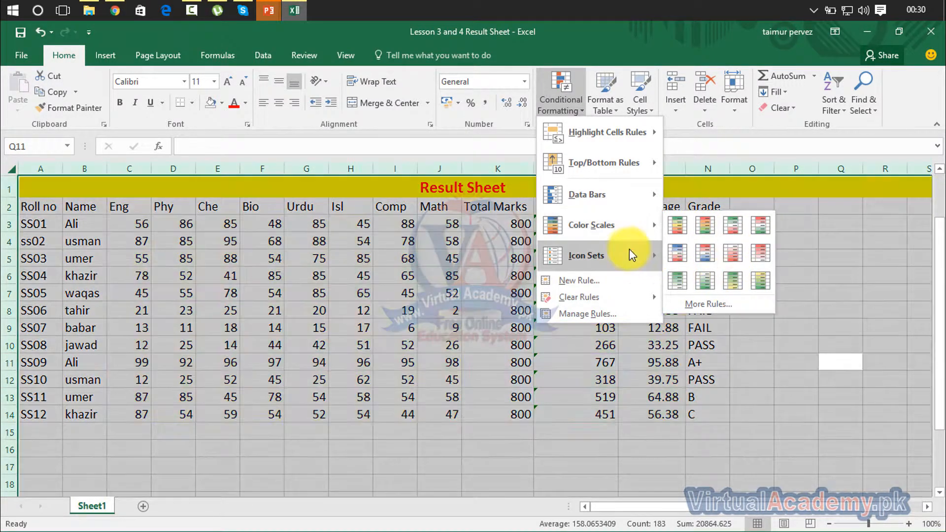
pyautogui.moveTo(629, 252)
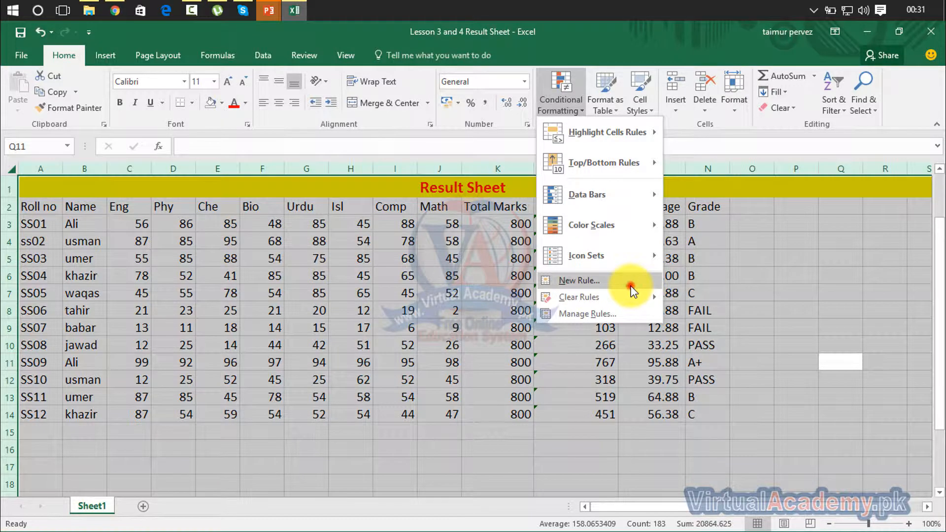
pyautogui.click(631, 285)
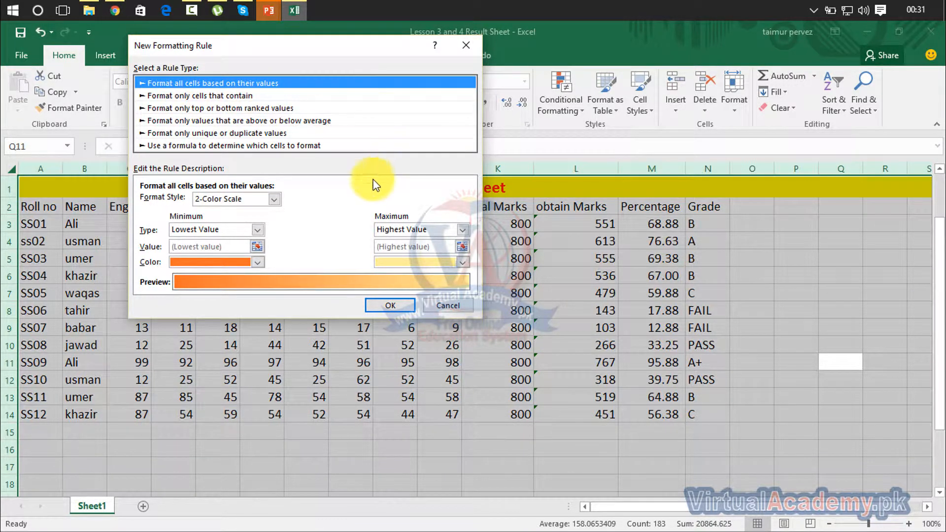
pyautogui.click(448, 306)
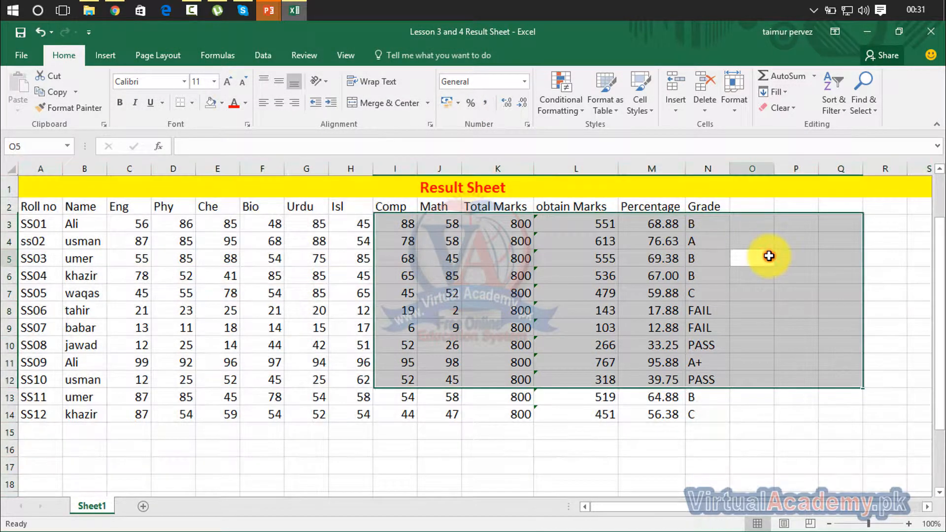
# - Convert range A1:O14 into a table with headers using a blue medium style, then switch it to the matching orange style
pyautogui.click(770, 256)
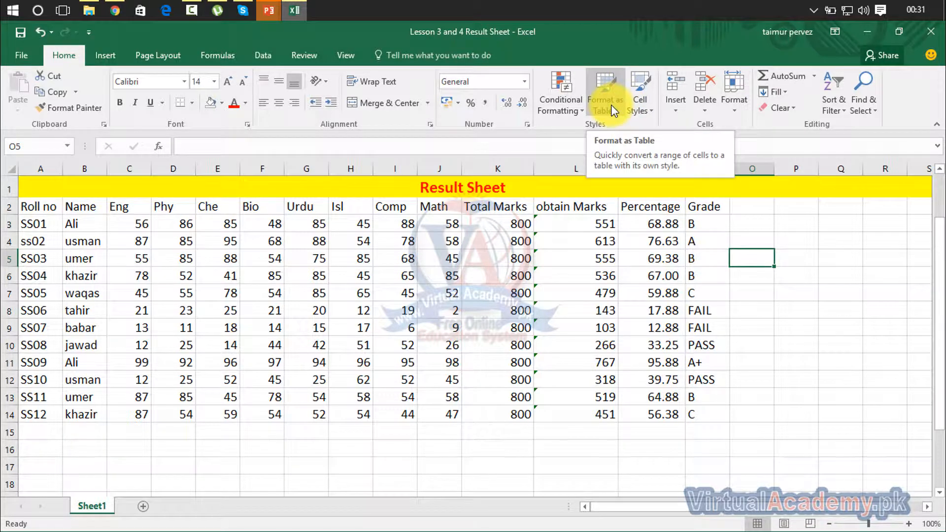
pyautogui.click(572, 106)
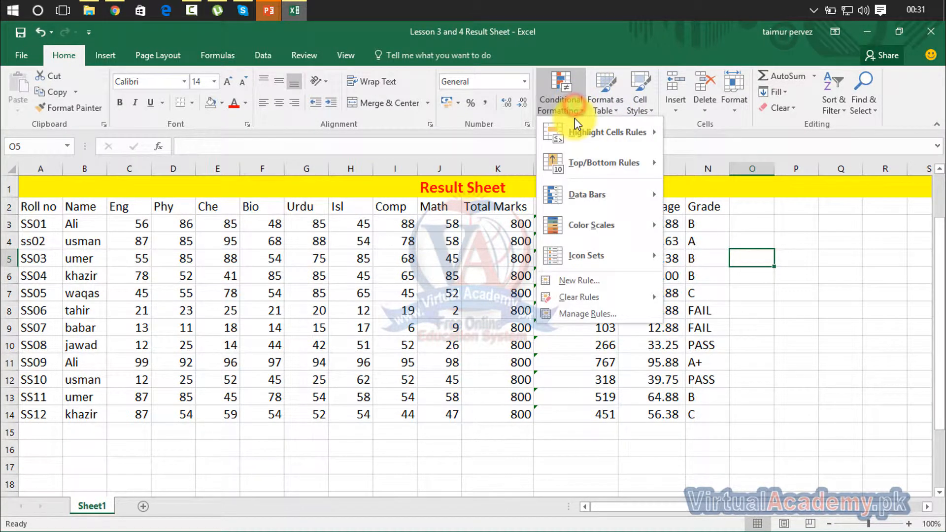
pyautogui.moveTo(625, 296)
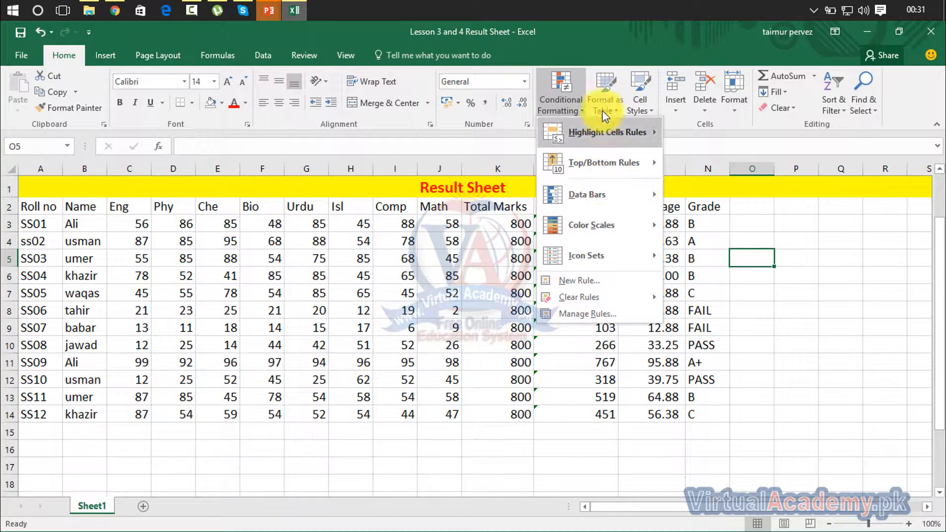
pyautogui.click(613, 101)
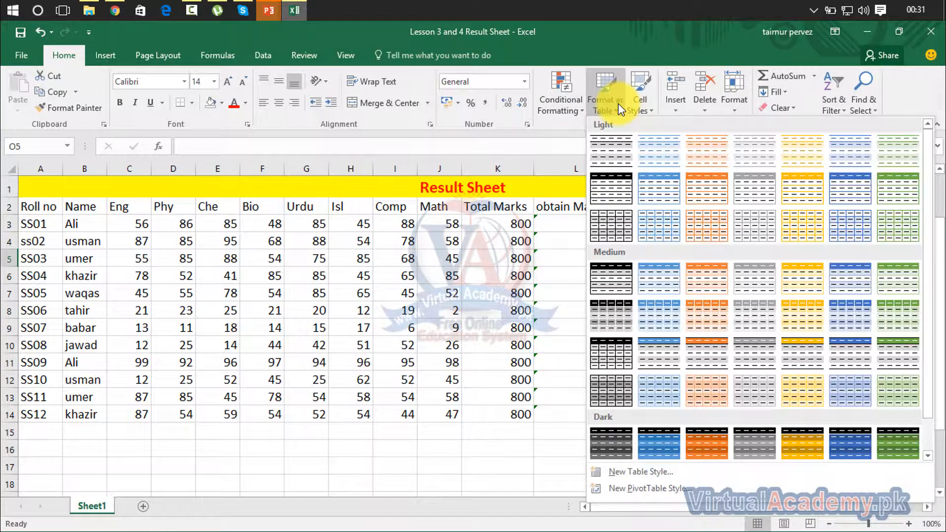
pyautogui.click(664, 316)
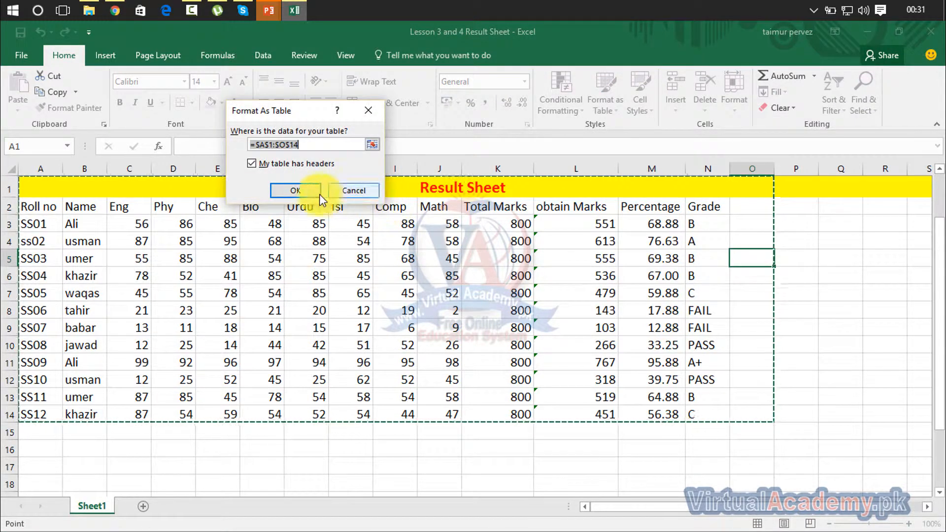
pyautogui.click(306, 193)
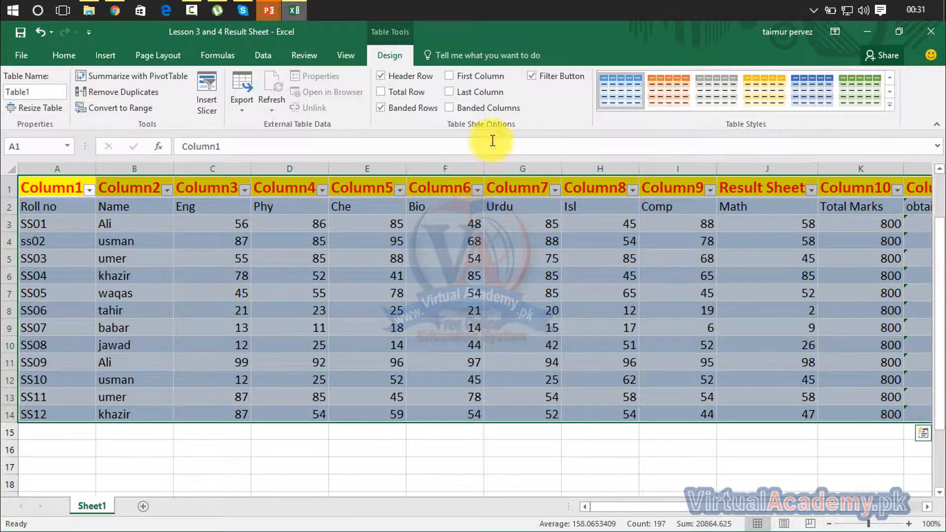
pyautogui.click(669, 90)
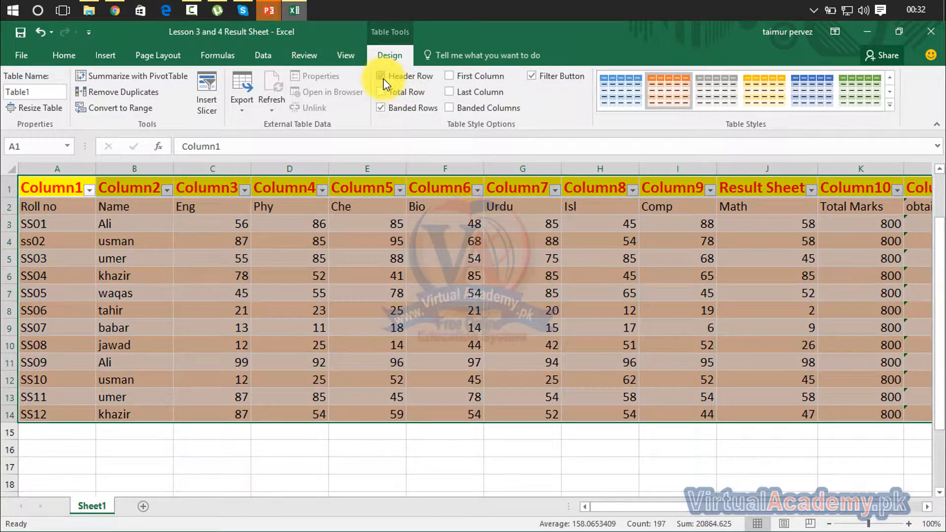
# - Switch the table's header row off and back on, then add a total row and remove it
pyautogui.click(383, 76)
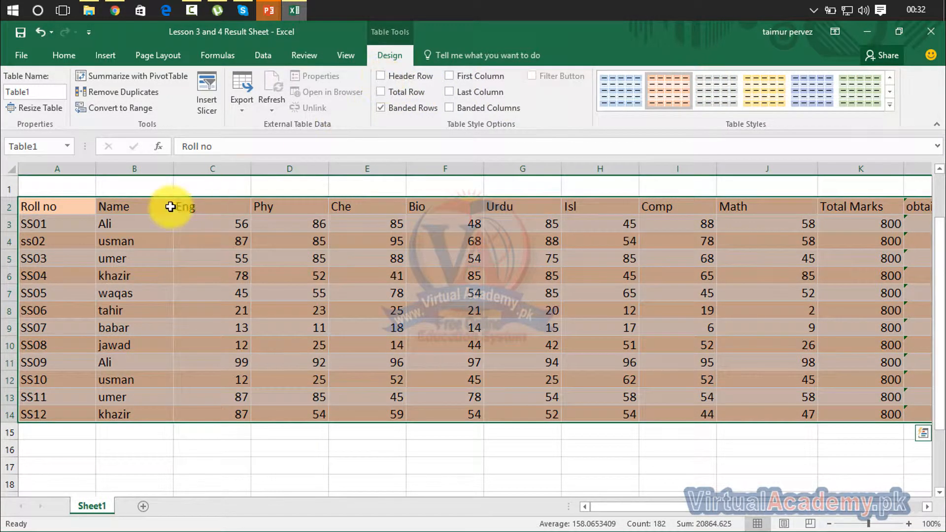
pyautogui.click(382, 77)
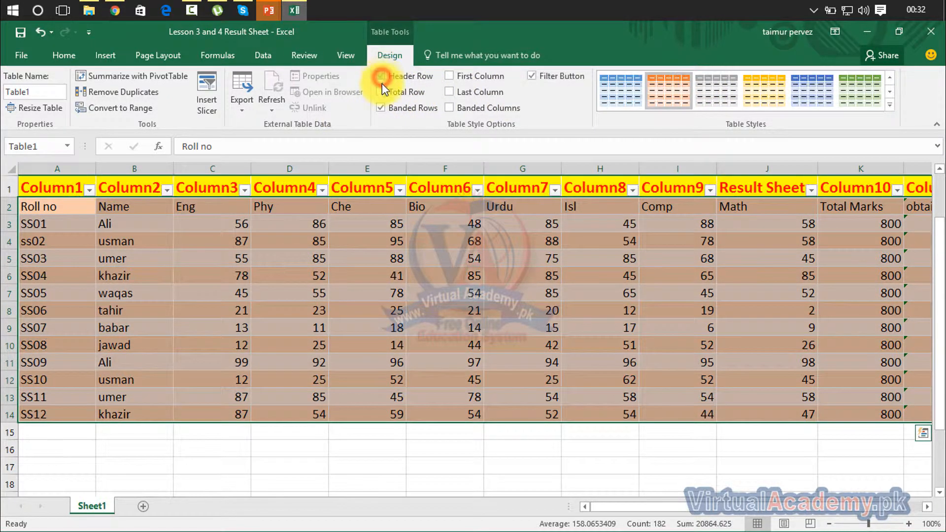
pyautogui.click(383, 92)
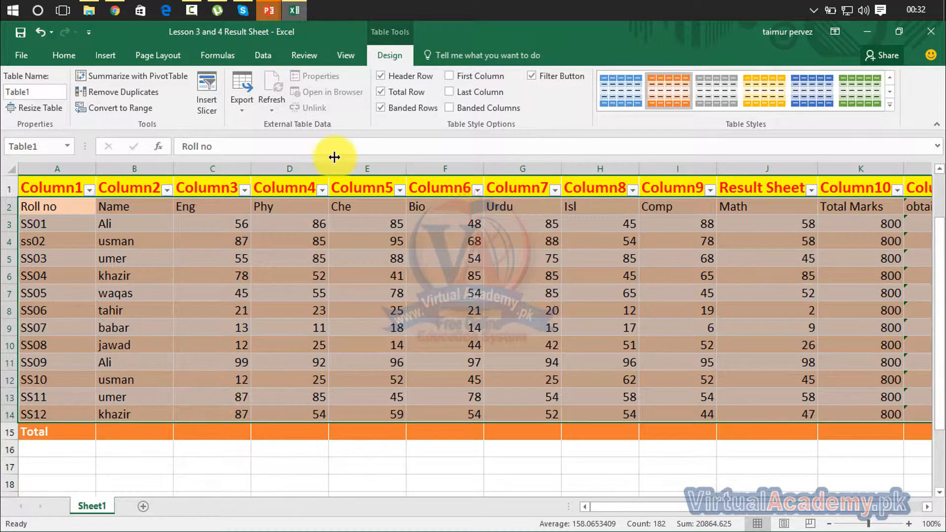
pyautogui.click(378, 92)
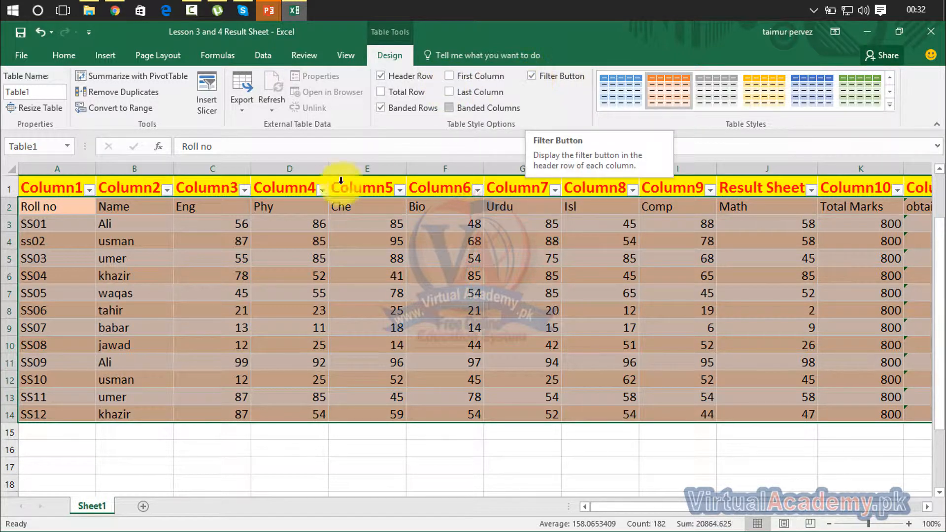
# - Check the Column3 filter choices, the Filter Button option and the table's export options
pyautogui.click(245, 190)
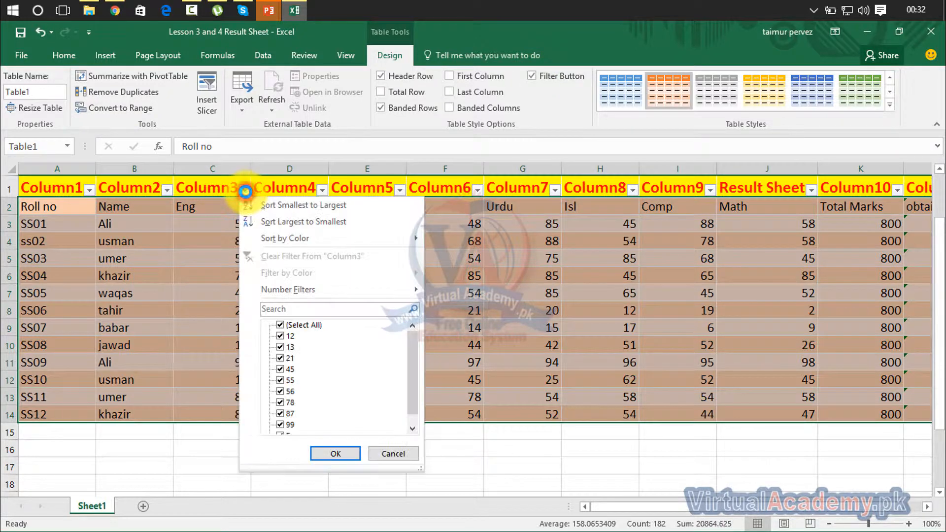
pyautogui.click(531, 75)
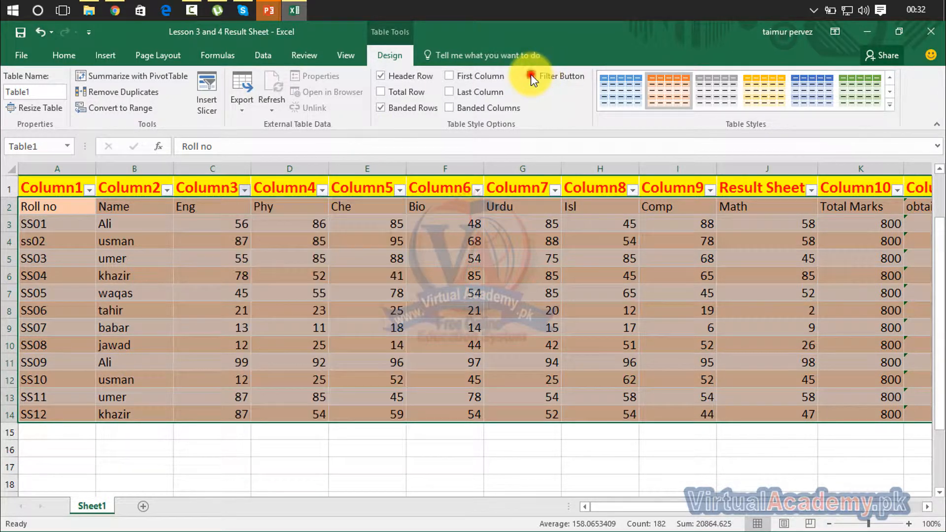
pyautogui.click(531, 75)
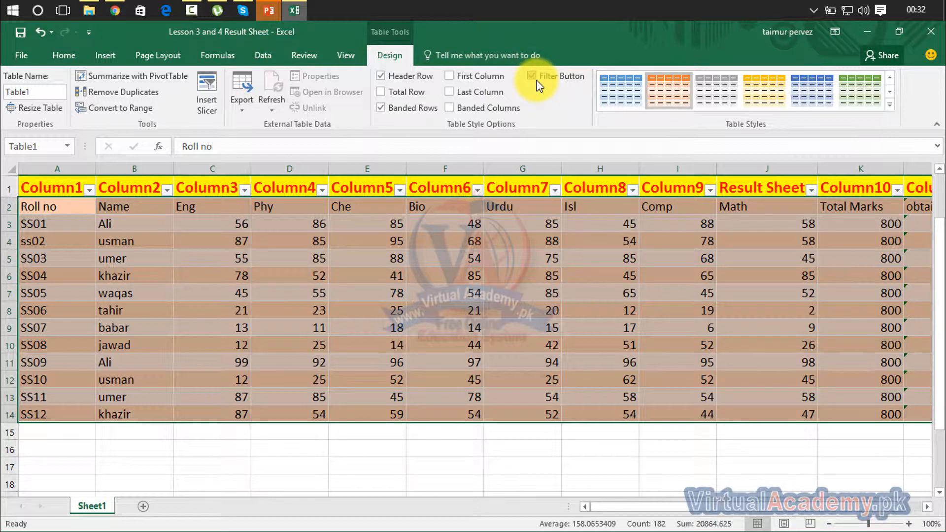
pyautogui.click(242, 109)
pyautogui.click(241, 108)
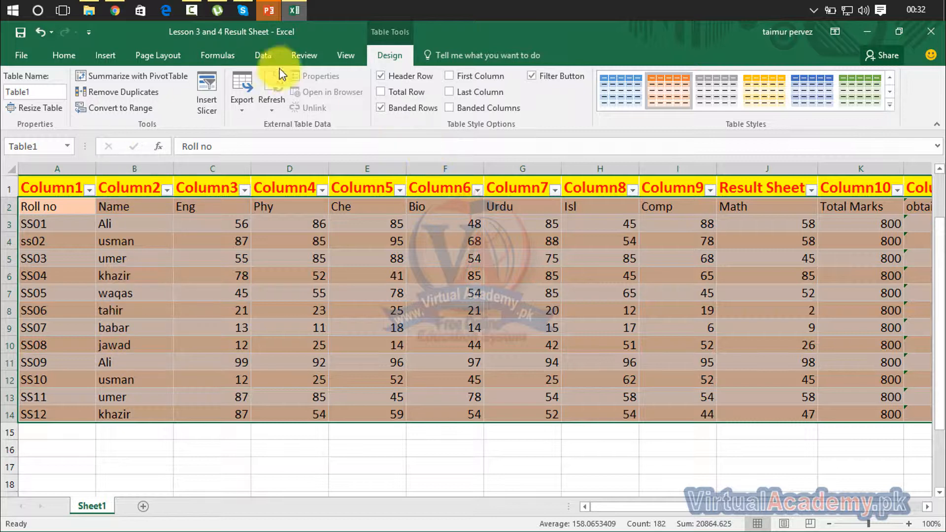
# - Filter Column1 of the table to show only roll number ss02
pyautogui.click(66, 54)
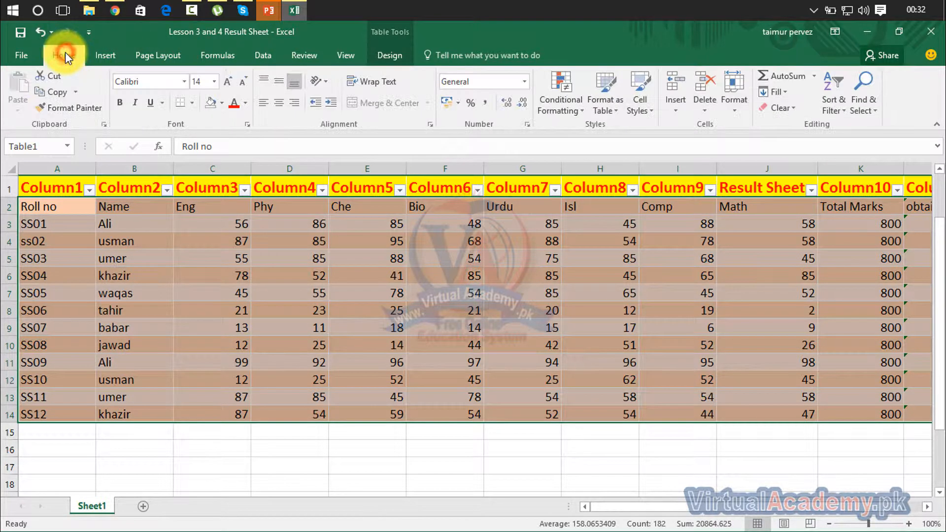
pyautogui.click(90, 191)
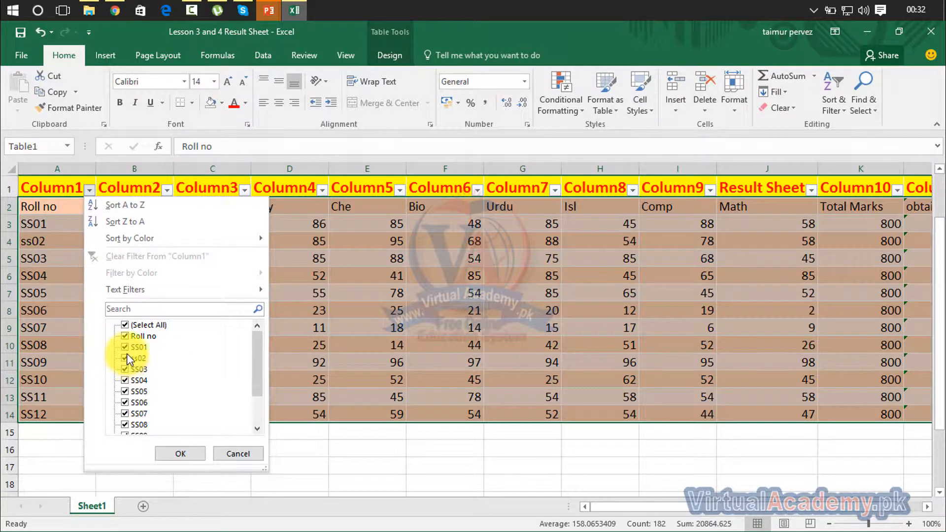
pyautogui.click(126, 326)
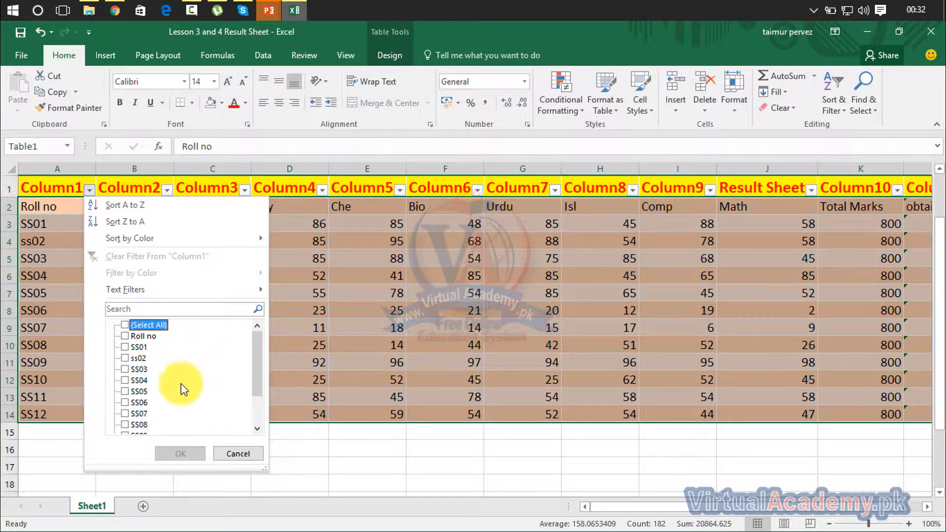
pyautogui.click(125, 359)
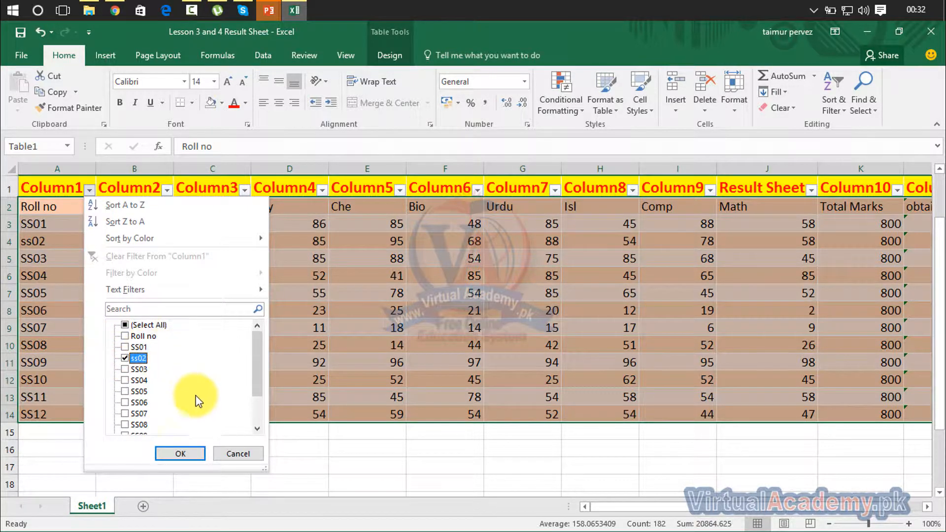
pyautogui.click(182, 452)
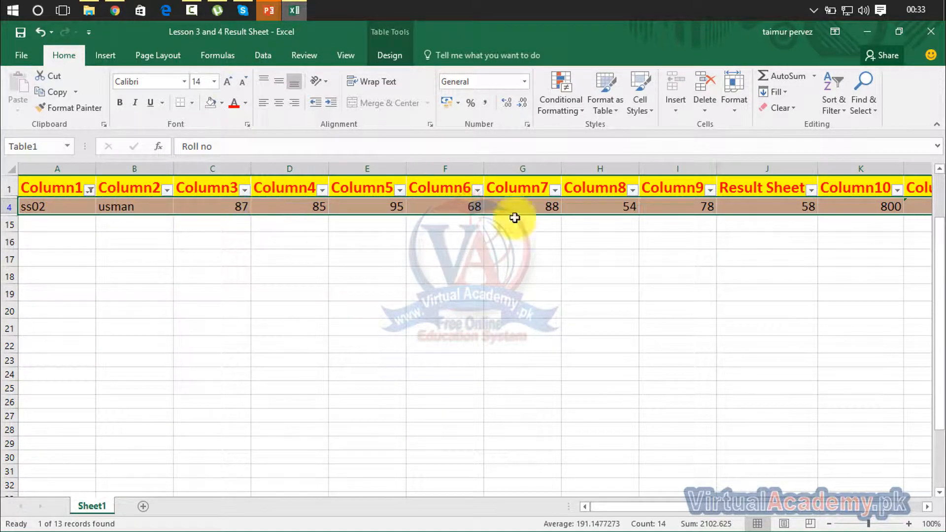
# - Add roll number SS04 to the Column1 filter alongside ss02
pyautogui.click(90, 191)
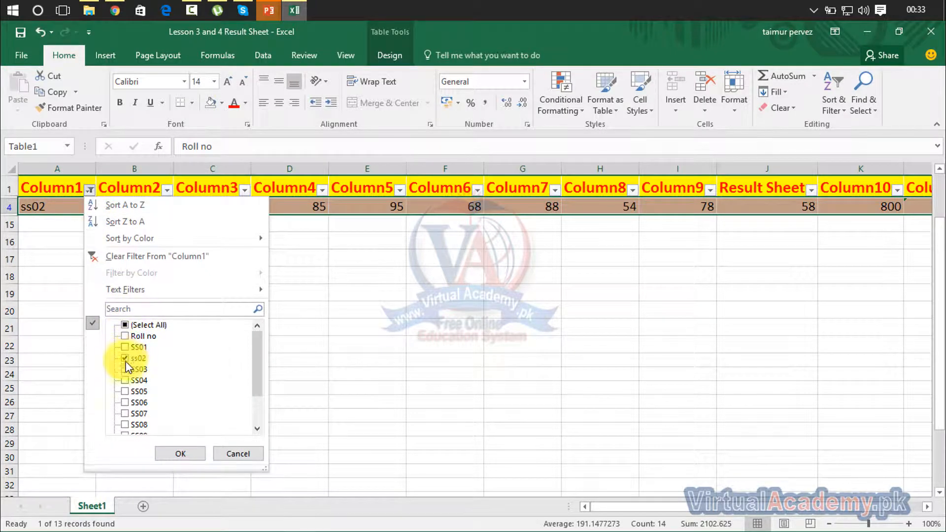
pyautogui.click(124, 380)
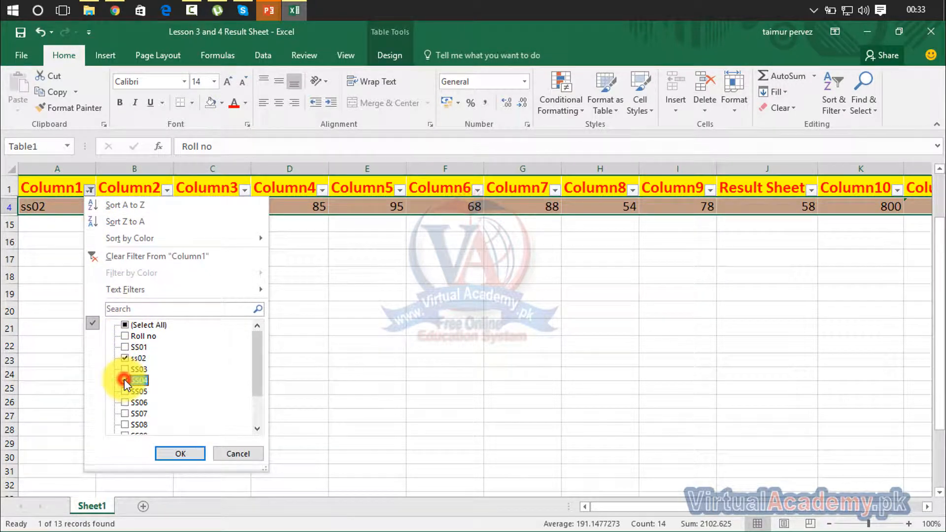
pyautogui.click(188, 453)
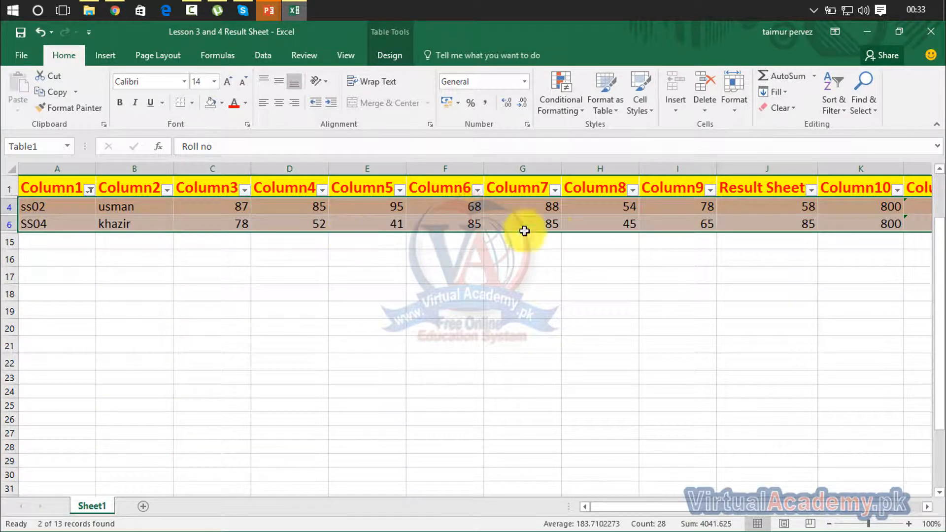
# - Replace SS04 with SS07 in the Column1 filter, keeping ss02 included
pyautogui.click(89, 190)
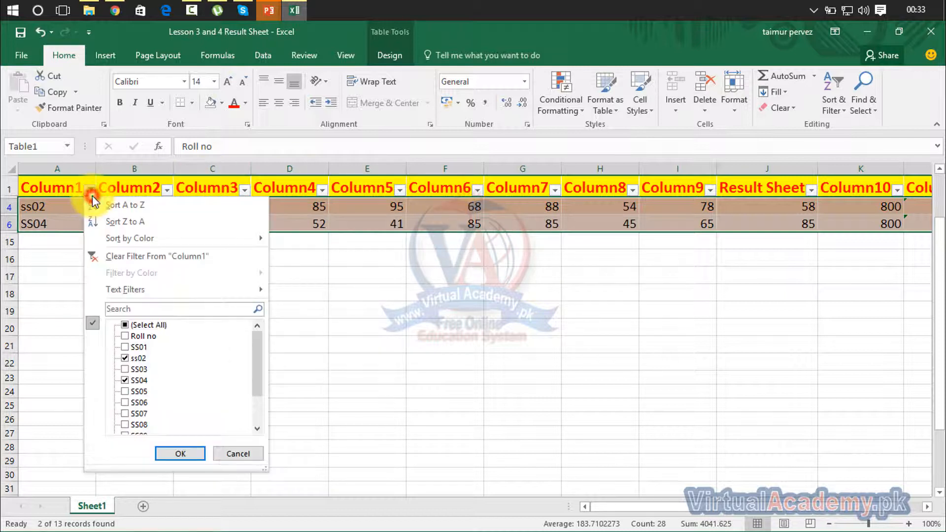
pyautogui.click(137, 415)
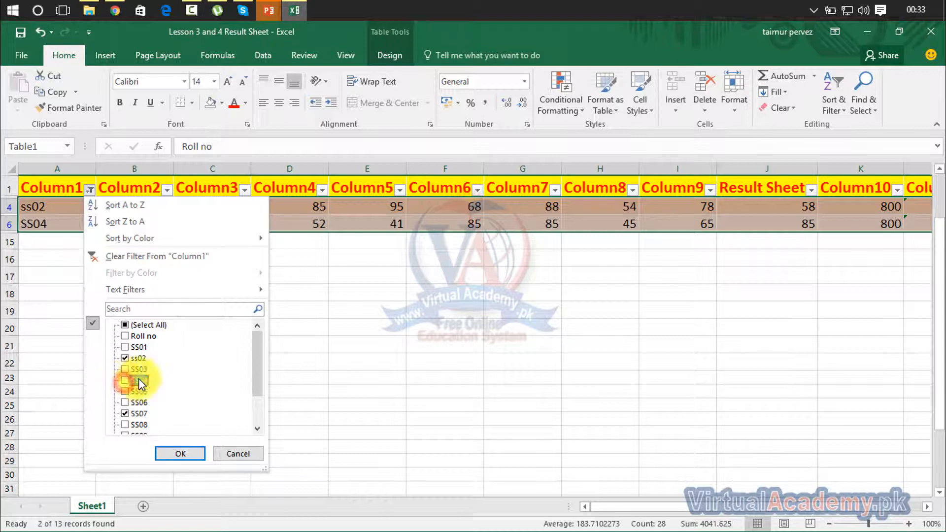
pyautogui.click(182, 454)
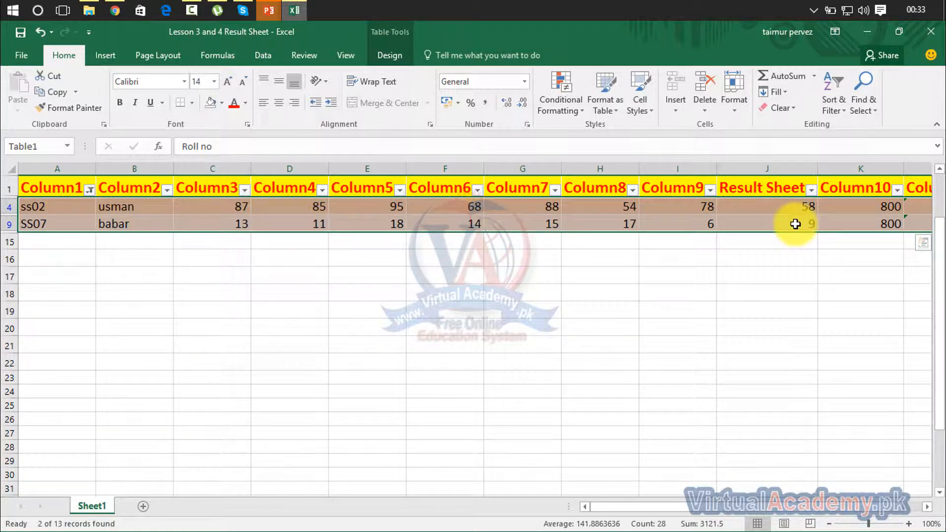
# - Select all entries in the Column1 filter to show every row of the table again
pyautogui.click(88, 192)
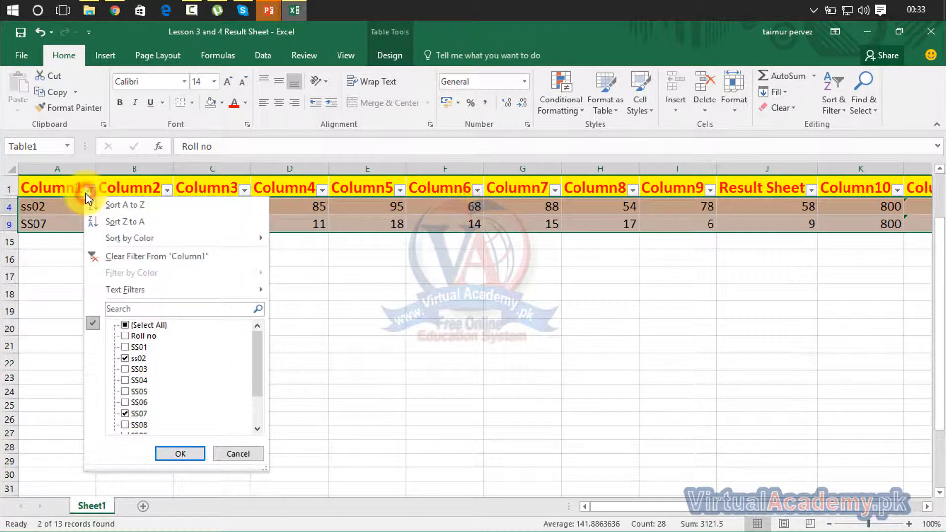
pyautogui.click(124, 325)
pyautogui.click(180, 454)
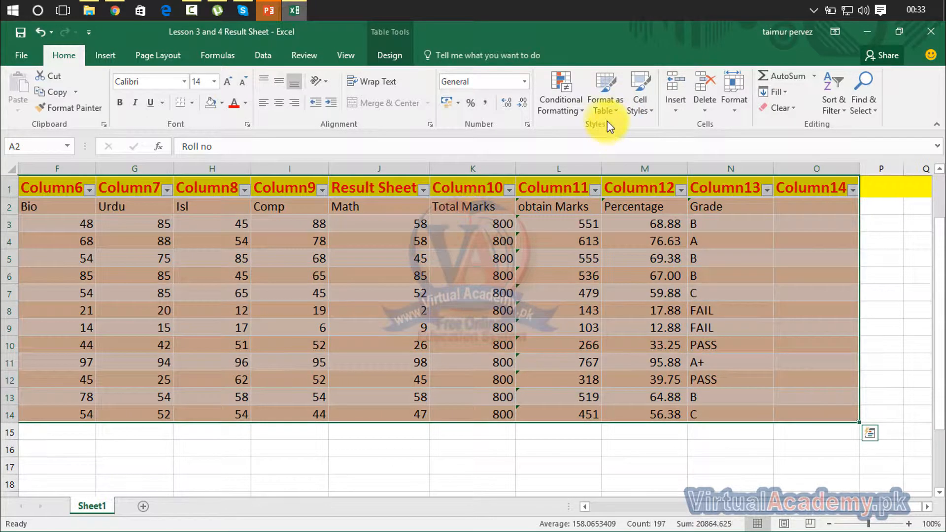
# - Browse the available table styles for the result table
pyautogui.click(601, 116)
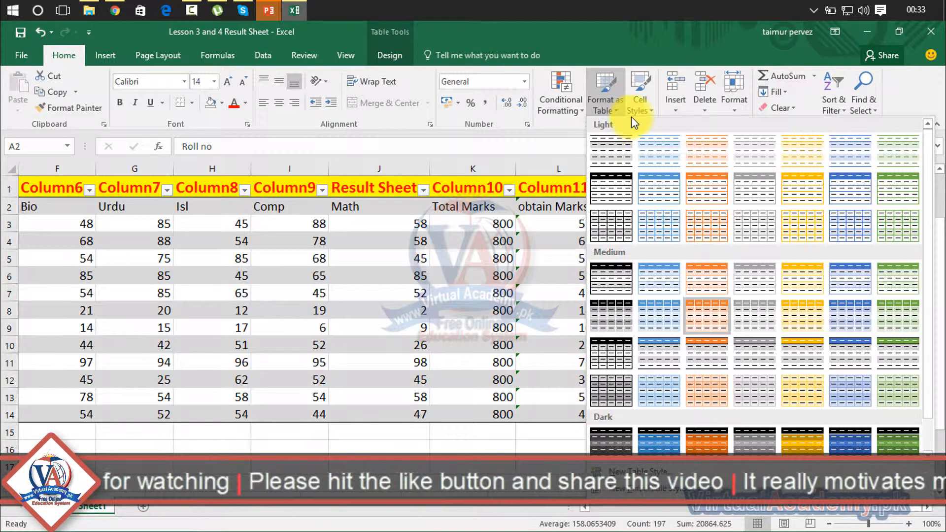
# - Show the gallery of available cell styles for the result table without applying one
pyautogui.click(637, 112)
pyautogui.click(638, 113)
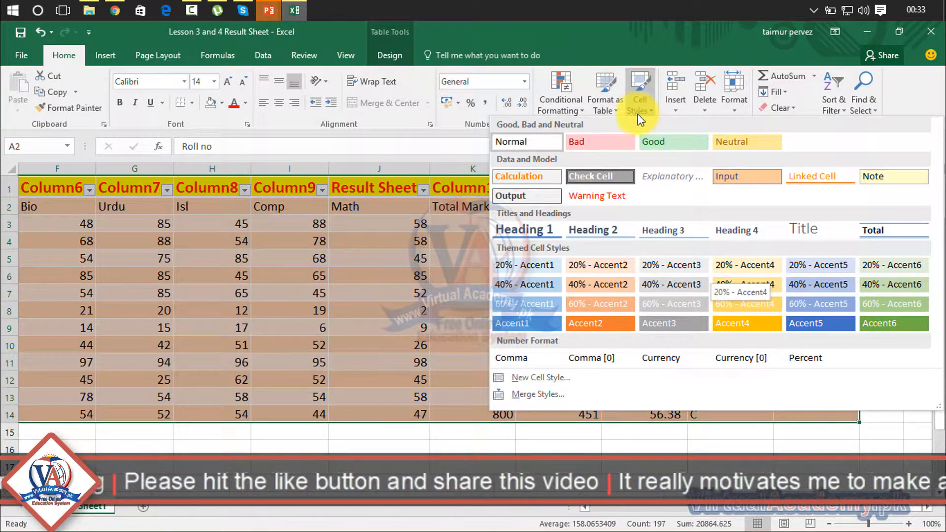
pyautogui.click(406, 412)
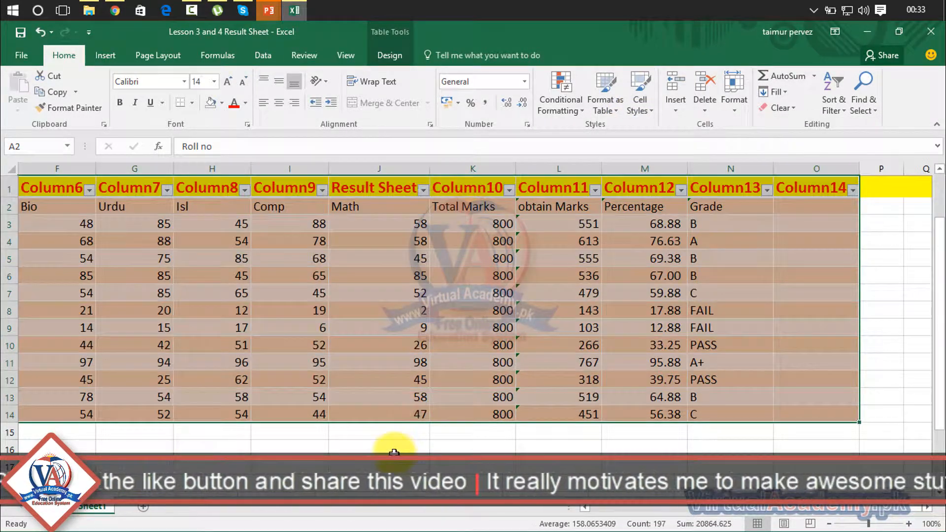
# - Undo the Column1 filter changes and the enabling of the filter buttons on the result table
pyautogui.hotkey('ctrl', 'z')
pyautogui.hotkey('ctrl', 'z')
pyautogui.hotkey('ctrl', 'z')
pyautogui.hotkey('ctrl', 'z')
pyautogui.hotkey('ctrl', 'z')
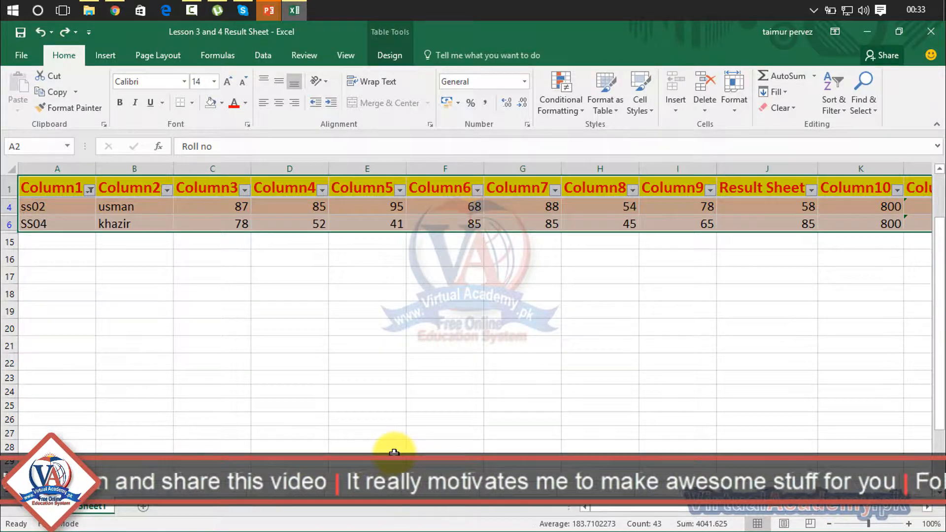
pyautogui.hotkey('ctrl', 'z')
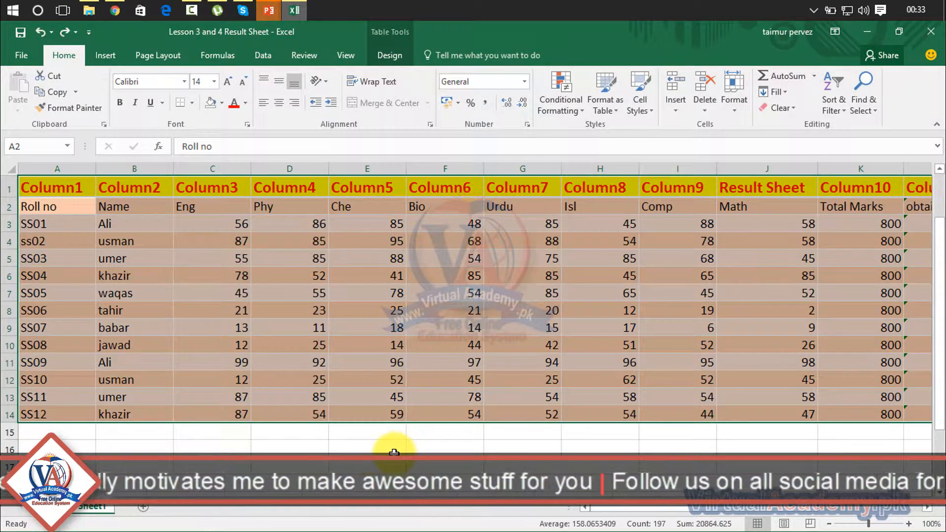
pyautogui.click(394, 452)
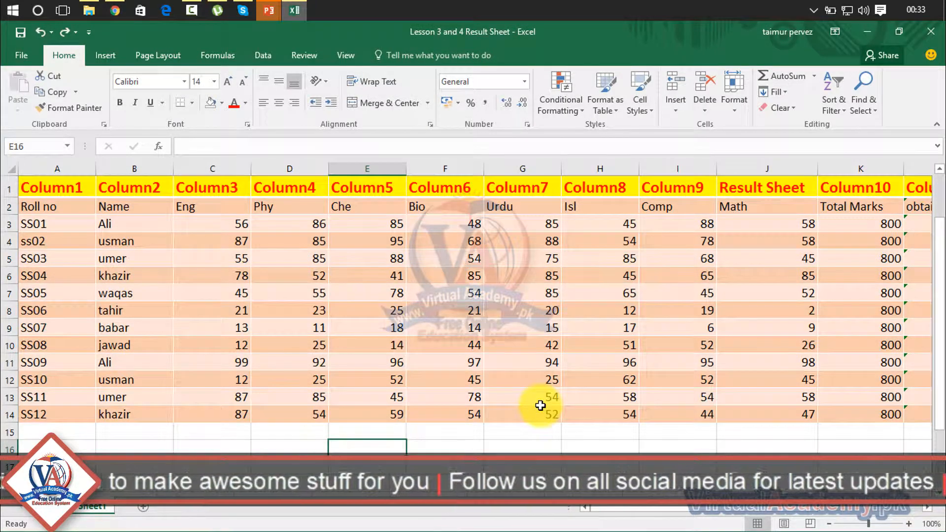
# - Undo the remaining table formatting, including the total row, the table style and the conversion to a table, back to the plain result sheet
pyautogui.hotkey('ctrl', 'y')
pyautogui.hotkey('ctrl', 'z')
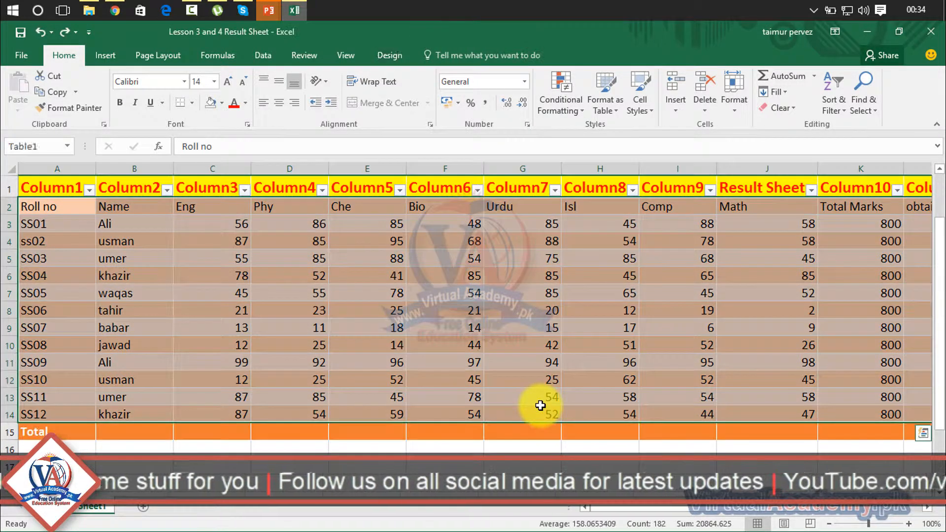
pyautogui.hotkey('ctrl', 'z')
pyautogui.hotkey('ctrl', 'z')
pyautogui.hotkey('ctrl', 'z')
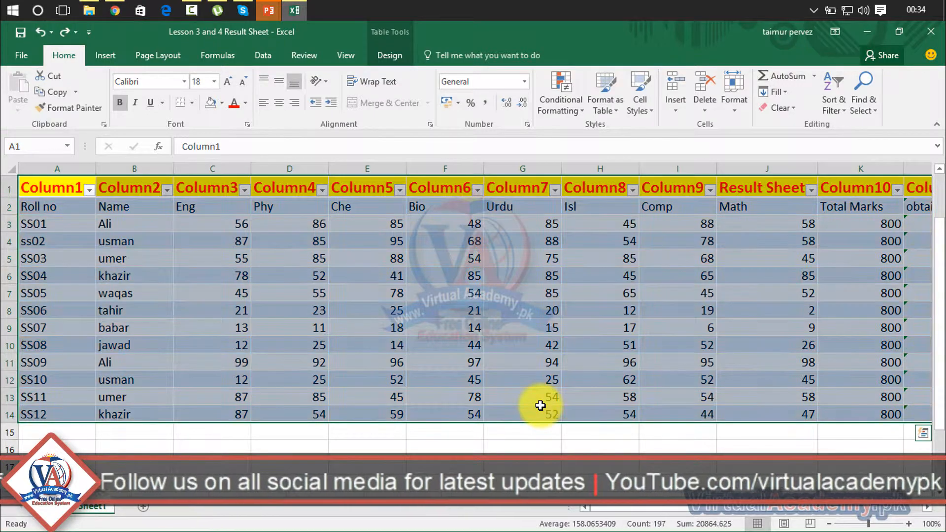
pyautogui.hotkey('ctrl', 'z')
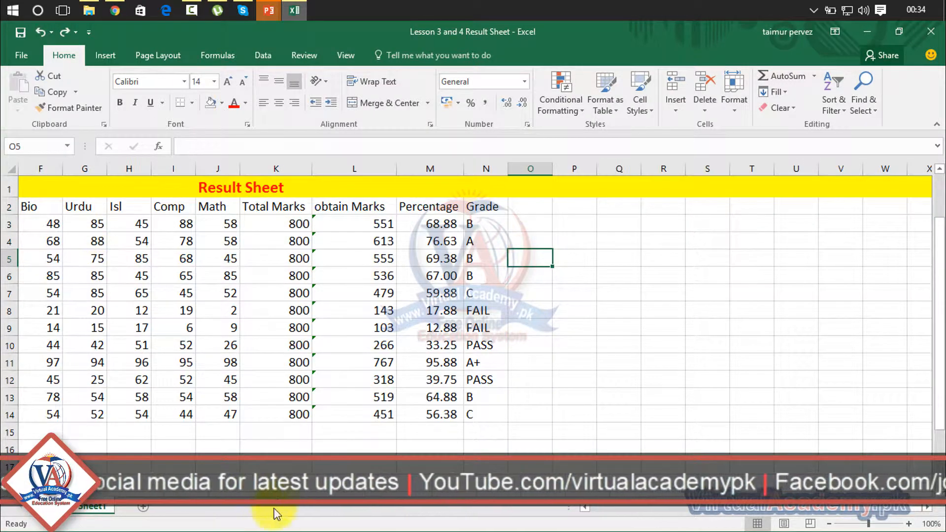
# - Select the result sheet from the title row through the Grade column and examine the available cell styles
pyautogui.moveTo(717, 508); pyautogui.dragTo(551, 516)
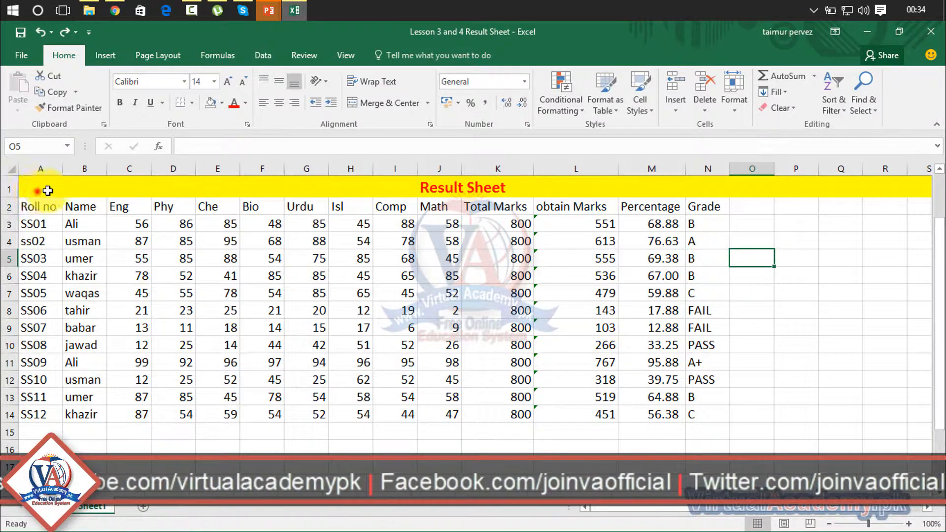
pyautogui.moveTo(43, 186); pyautogui.dragTo(702, 451)
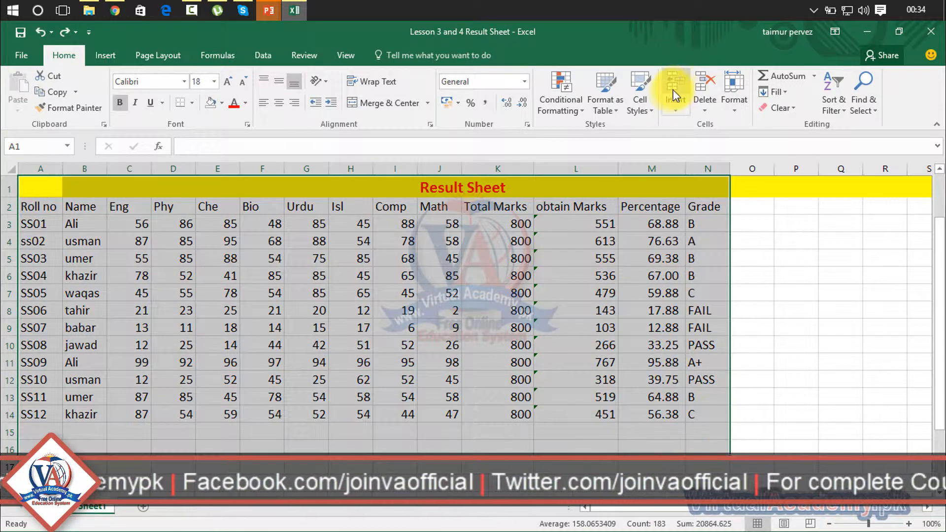
pyautogui.click(649, 112)
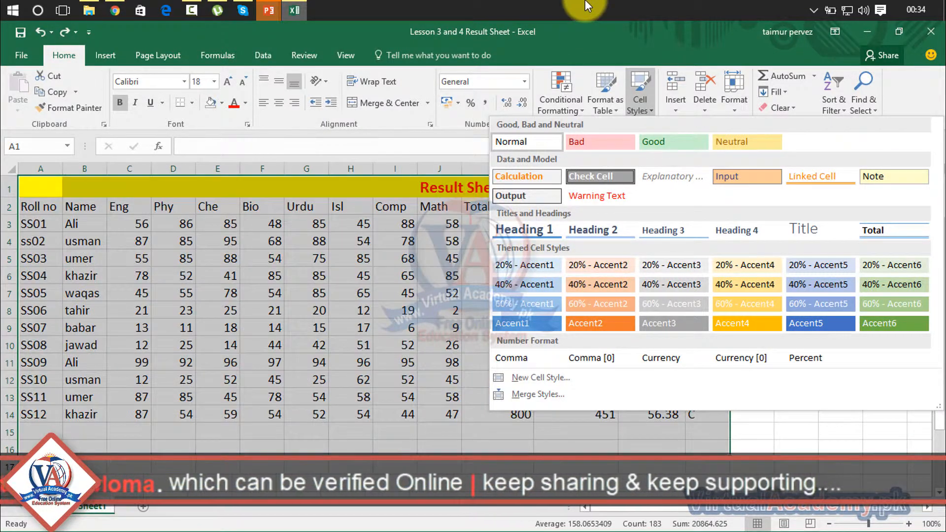
pyautogui.click(605, 127)
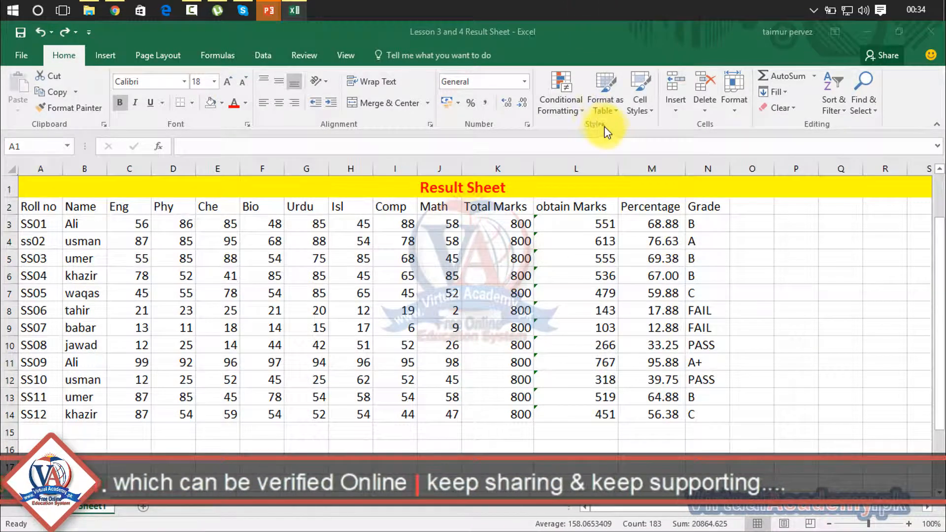